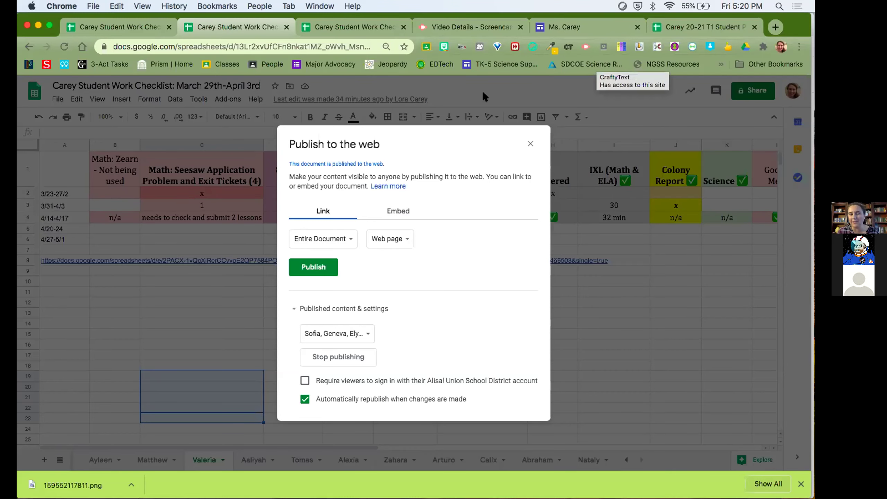
Close the publishing settings and review the April 13th-April17th class summary and several individual student sheets in the first checklist copy.
{"action": "left_click", "coordinate": [530, 143]}
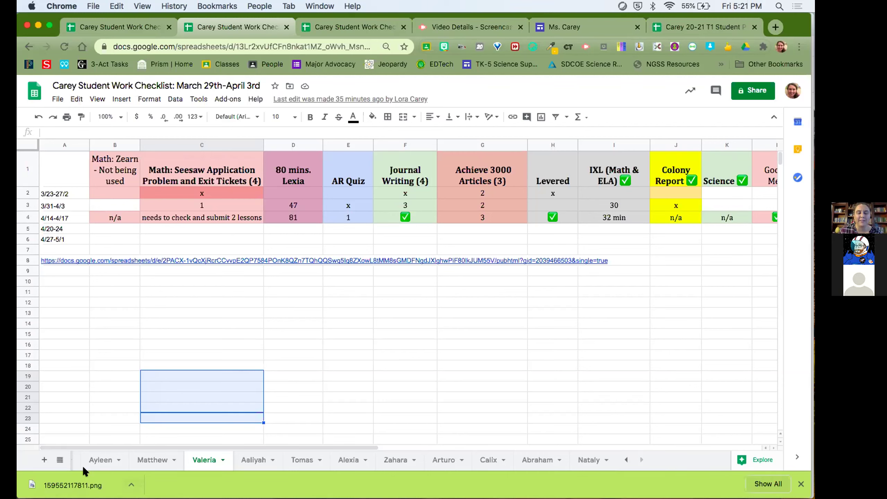
{"action": "left_click", "coordinate": [118, 32]}
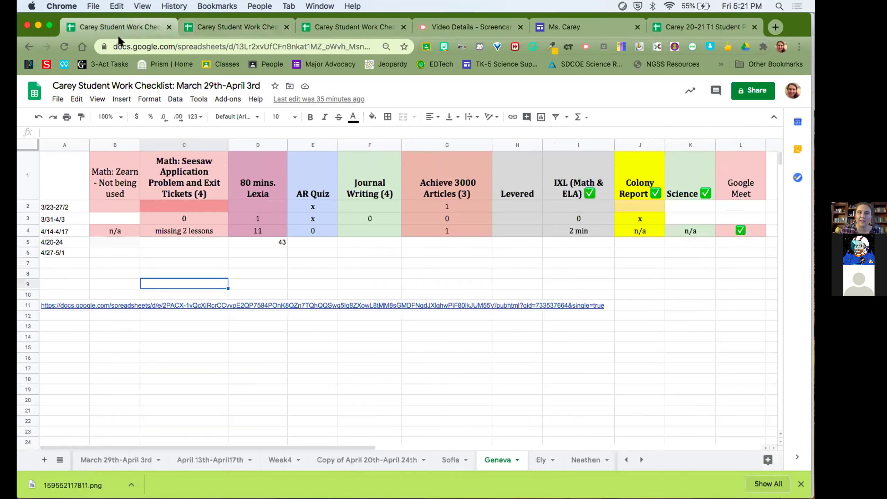
{"action": "scroll", "coordinate": [279, 460], "scroll_direction": "left", "scroll_amount": 3}
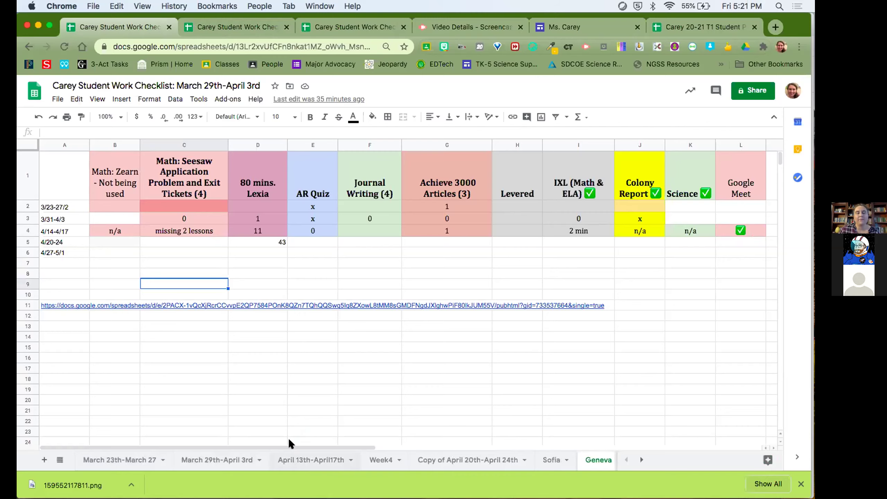
{"action": "left_click", "coordinate": [308, 460]}
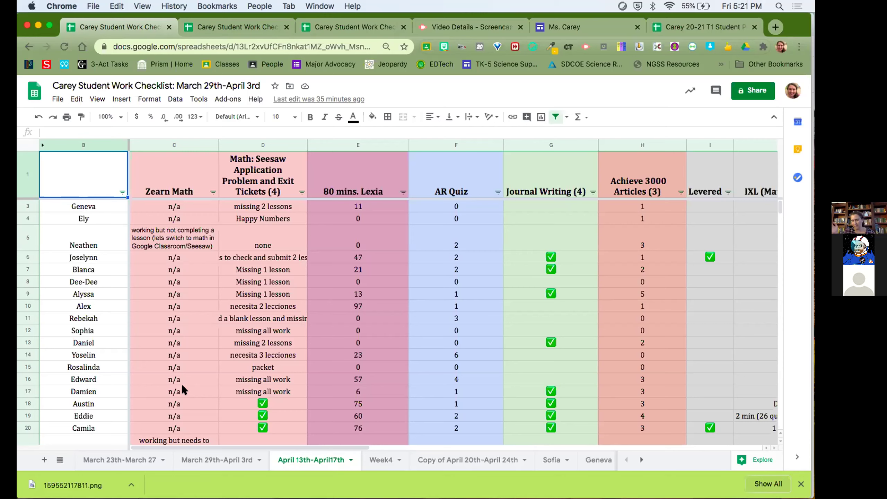
{"action": "left_click", "coordinate": [551, 461]}
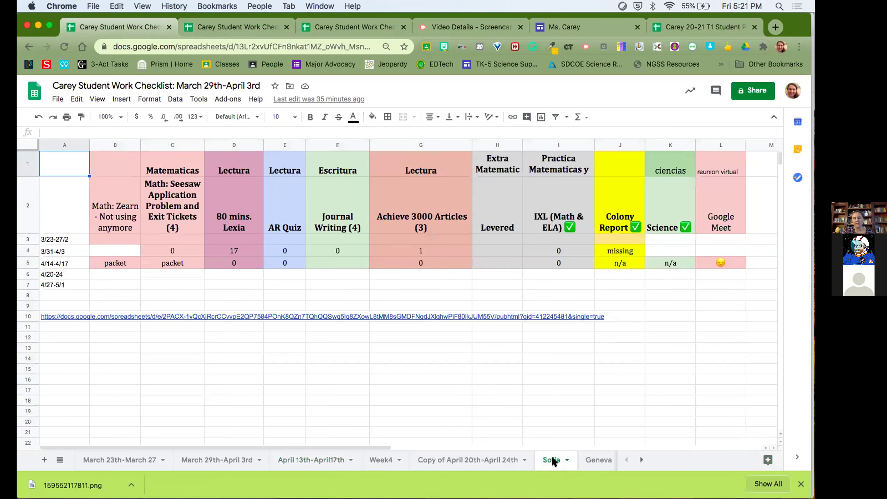
{"action": "left_click", "coordinate": [587, 460]}
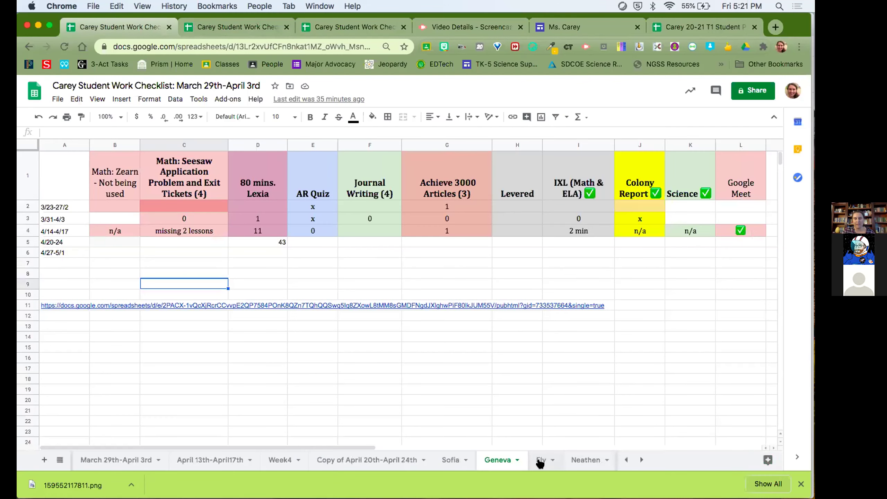
{"action": "left_click", "coordinate": [570, 460]}
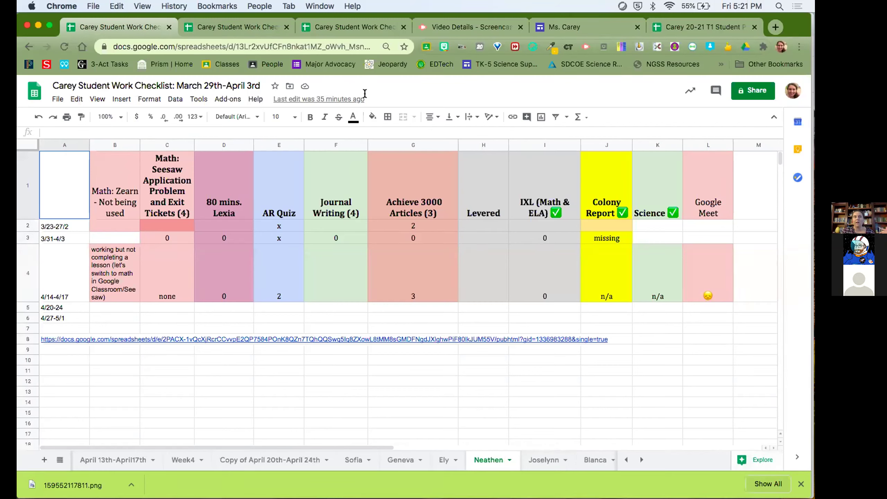
Open the web publishing settings, choose a single student's sheet as the web page content, and select its published link.
{"action": "left_click", "coordinate": [54, 98]}
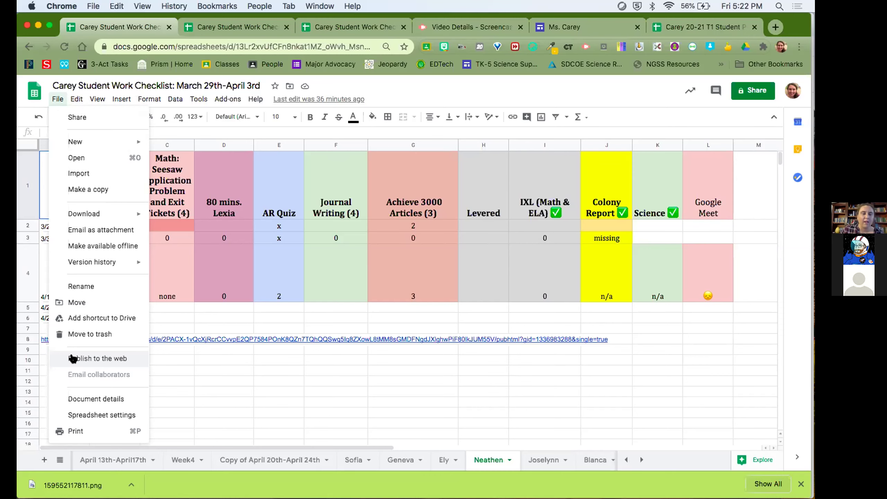
{"action": "left_click", "coordinate": [73, 359]}
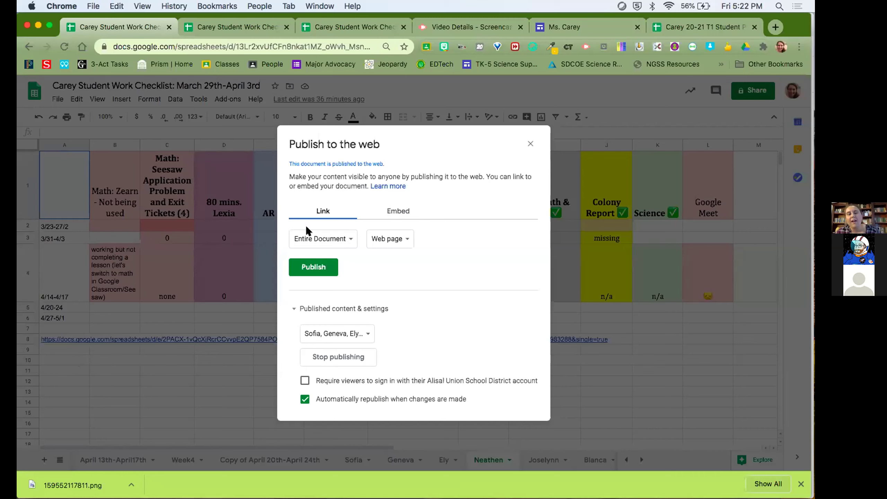
{"action": "left_click", "coordinate": [318, 240]}
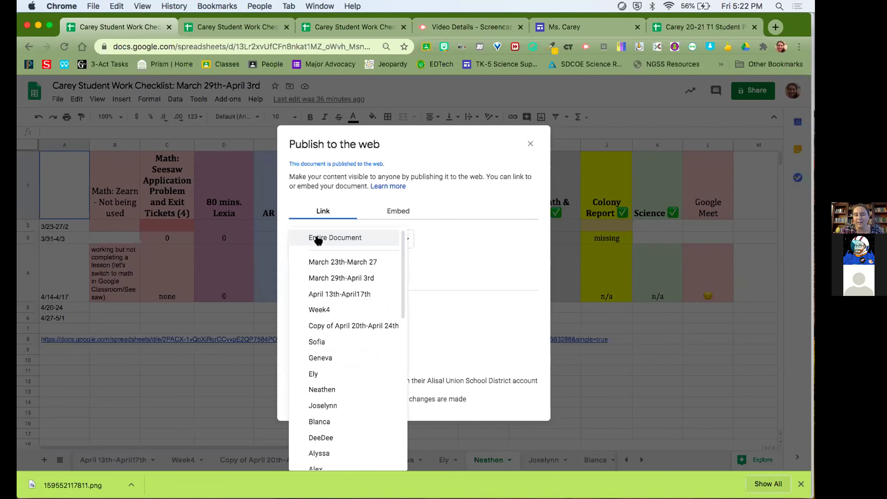
{"action": "scroll", "coordinate": [354, 391], "scroll_direction": "down", "scroll_amount": 3}
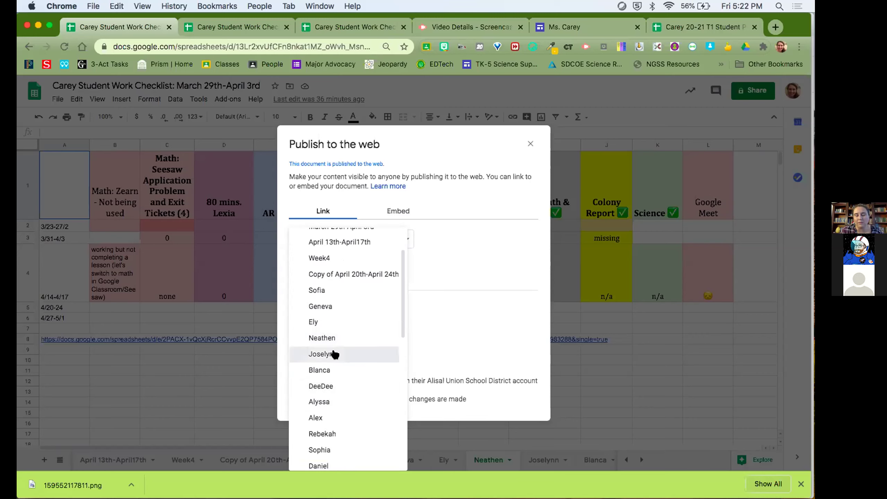
{"action": "left_click", "coordinate": [335, 355]}
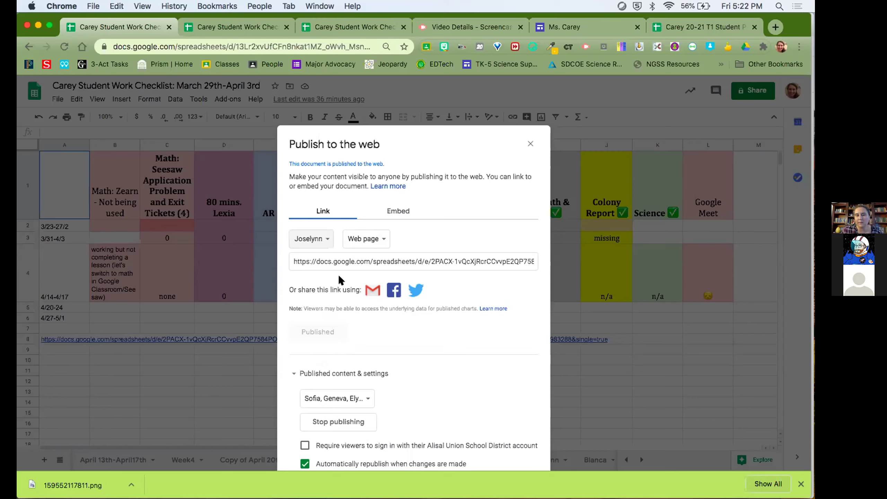
{"action": "left_click", "coordinate": [338, 261]}
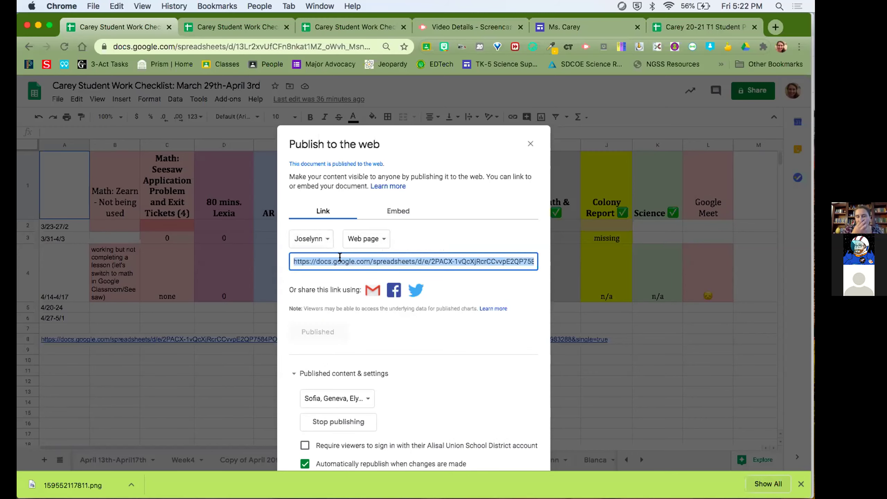
Switch to the 20-21 T1 Student Progress spreadsheet and review the Student1 sheet's subject headings, class links and sheet options.
{"action": "left_click", "coordinate": [662, 26]}
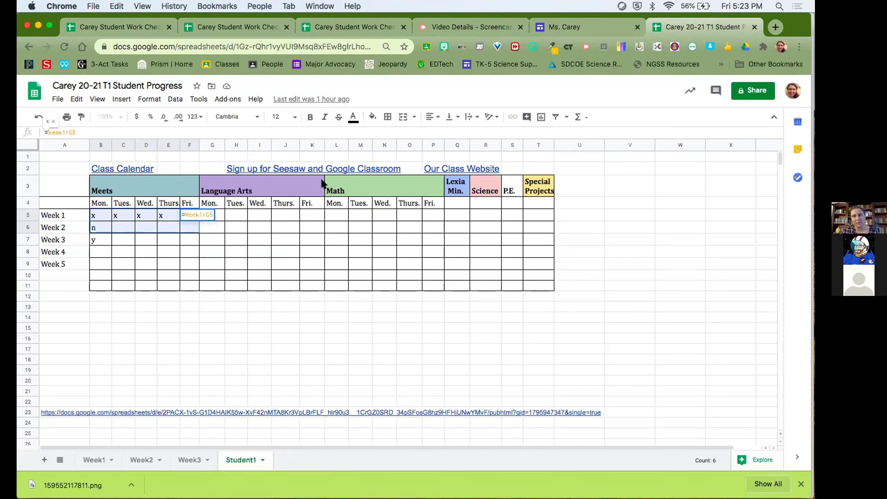
{"action": "left_click", "coordinate": [260, 181]}
{"action": "left_click", "coordinate": [378, 188]}
{"action": "left_click", "coordinate": [456, 180]}
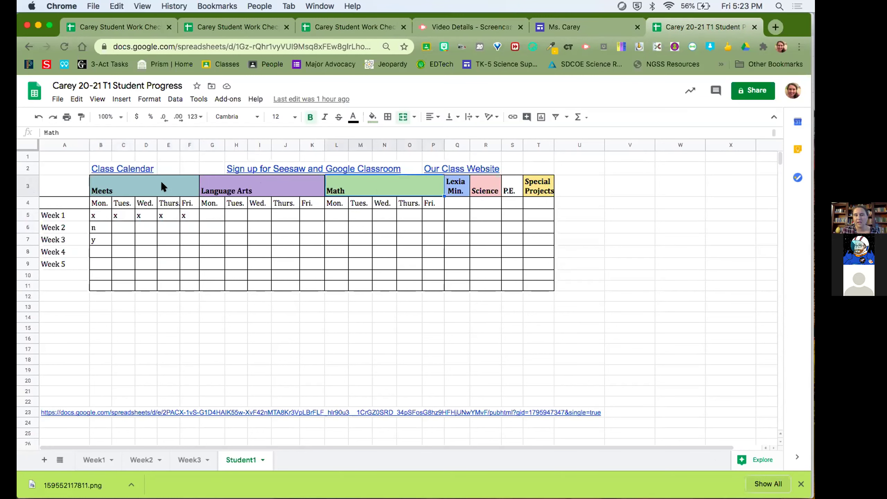
{"action": "left_click", "coordinate": [127, 167]}
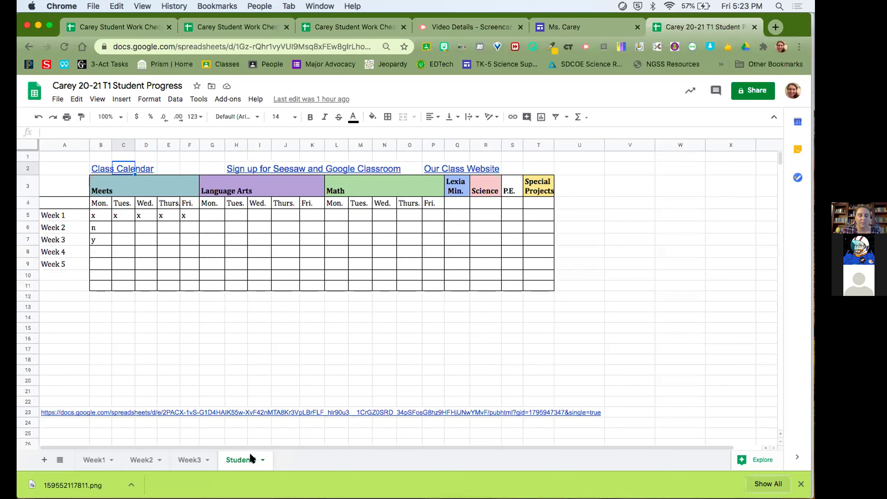
{"action": "left_click", "coordinate": [260, 460]}
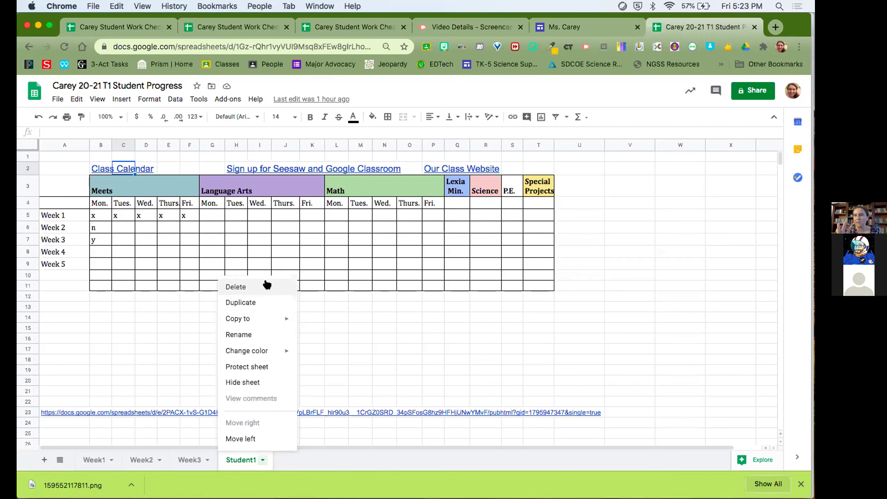
Autofill the week labels in column A of Student1 from Week 1–Week 5 down through Week 14.
{"action": "left_click", "coordinate": [64, 214]}
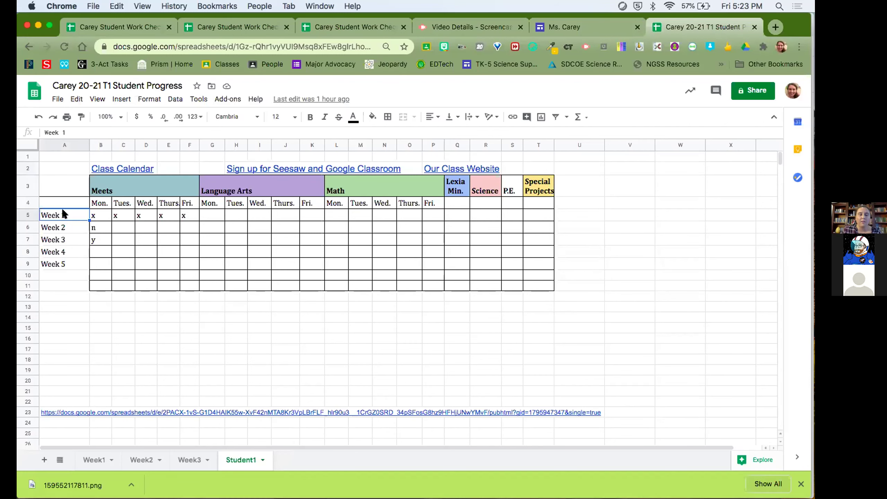
{"action": "left_click", "coordinate": [62, 260], "text": "shift"}
{"action": "left_click_drag", "start_coordinate": [84, 264], "coordinate": [80, 358]}
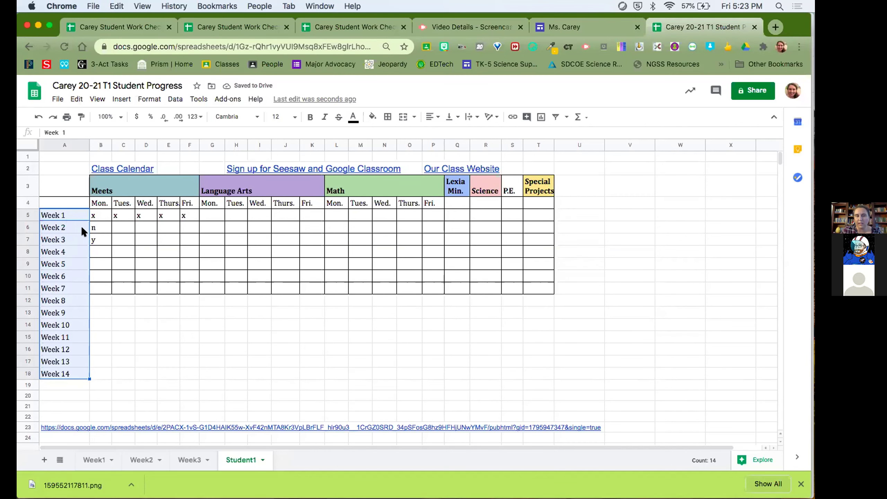
Clear the Week 11 through Week 14 labels in column A so the list ends at Week 10.
{"action": "left_click", "coordinate": [81, 370]}
{"action": "key", "text": "BackSpace"}
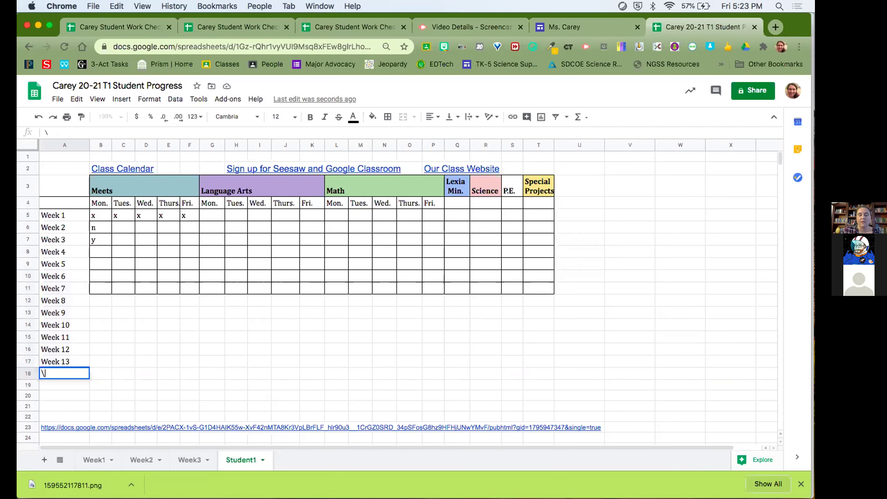
{"action": "key", "text": "Up"}
{"action": "key", "text": "Up"}
{"action": "key", "text": "Up"}
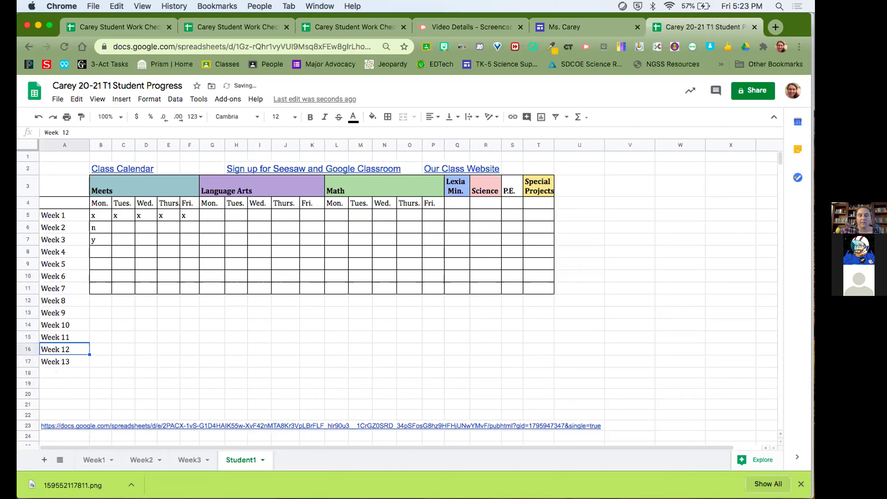
{"action": "key", "text": "BackSpace"}
{"action": "key", "text": "Return"}
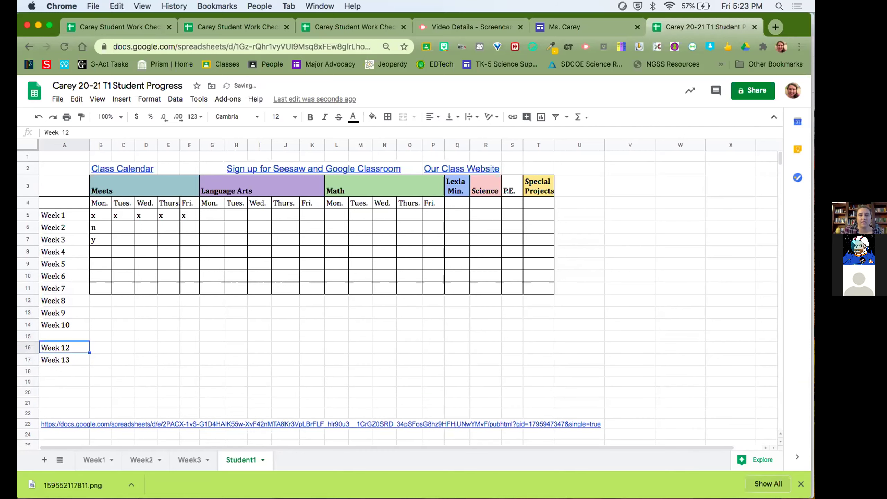
{"action": "key", "text": "BackSpace"}
{"action": "key", "text": "Return"}
{"action": "key", "text": "BackSpace"}
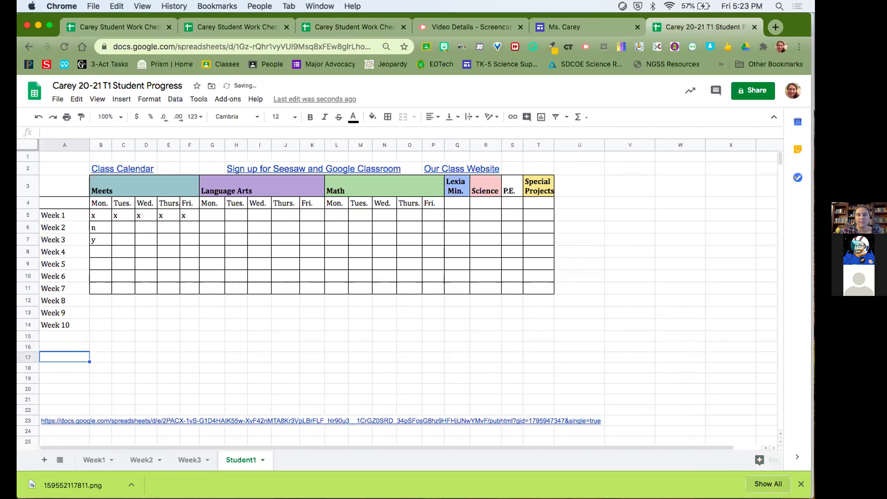
Apply all borders to the progress grid B5:T14, covering Week 1 through Week 10.
{"action": "left_click_drag", "start_coordinate": [97, 215], "coordinate": [534, 319]}
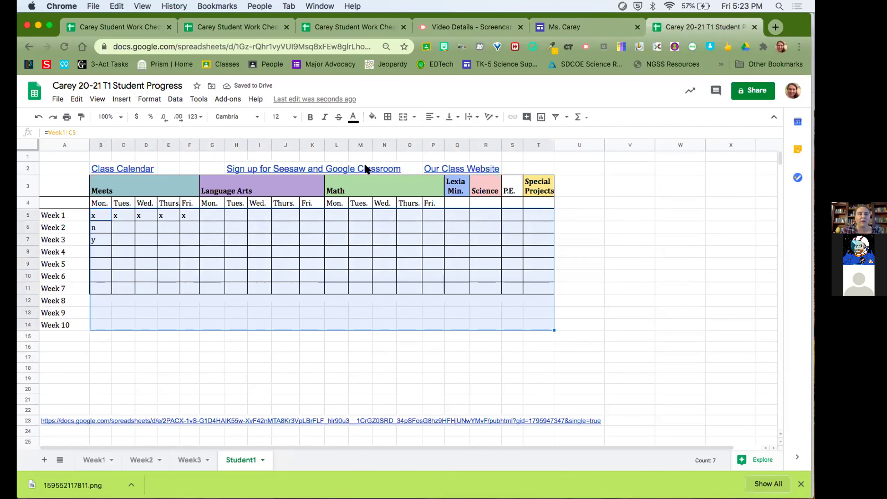
{"action": "left_click", "coordinate": [387, 117]}
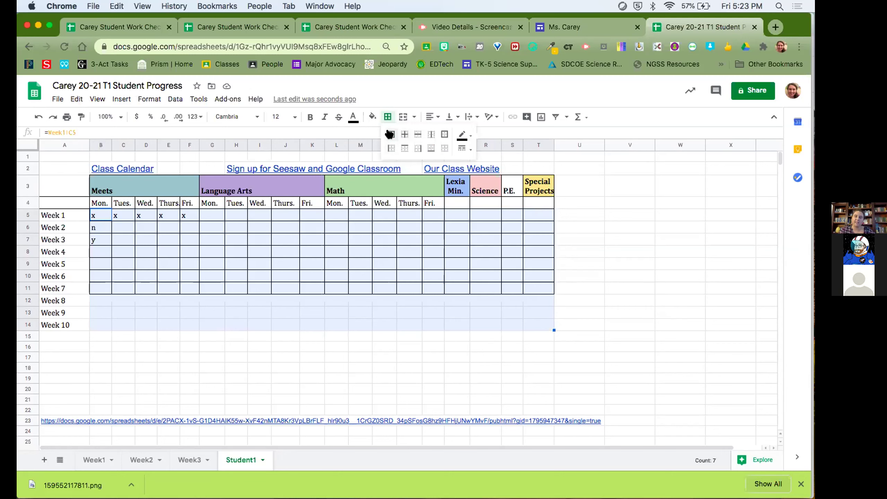
{"action": "left_click", "coordinate": [389, 134]}
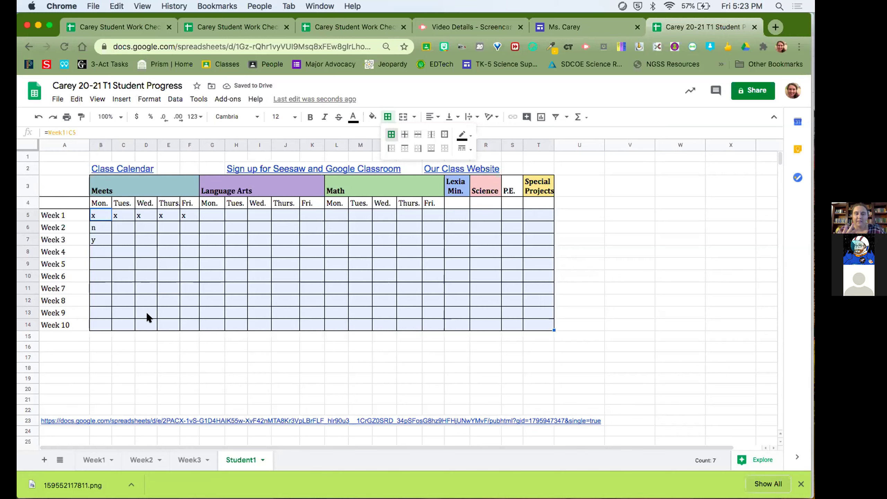
{"action": "left_click", "coordinate": [163, 357]}
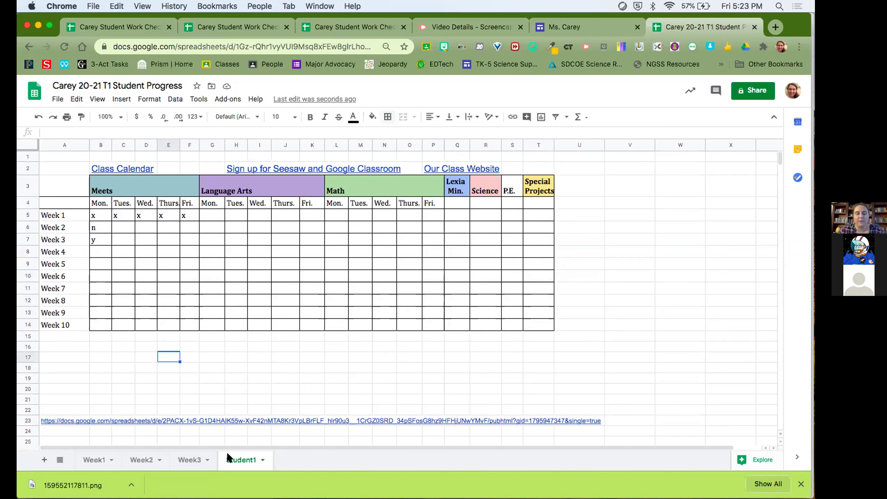
Duplicate the Student1 sheet, and duplicate the resulting copy once more.
{"action": "right_click", "coordinate": [233, 453]}
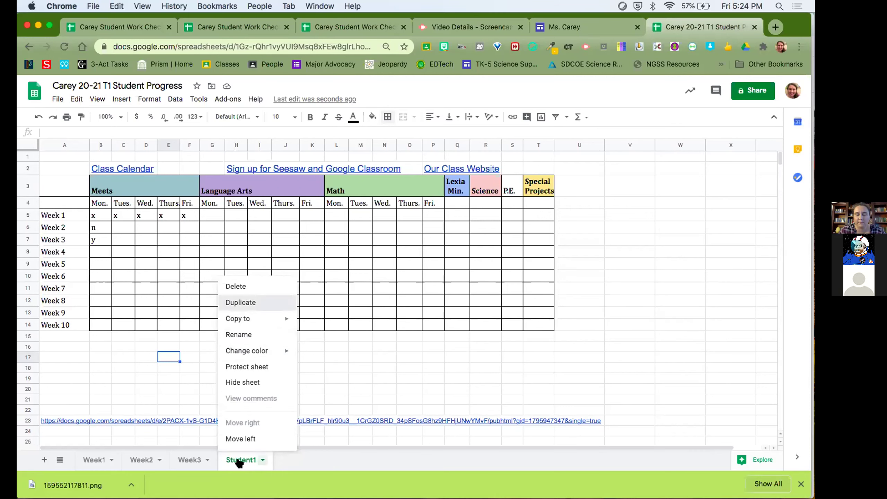
{"action": "key", "text": "Return"}
{"action": "right_click", "coordinate": [303, 455]}
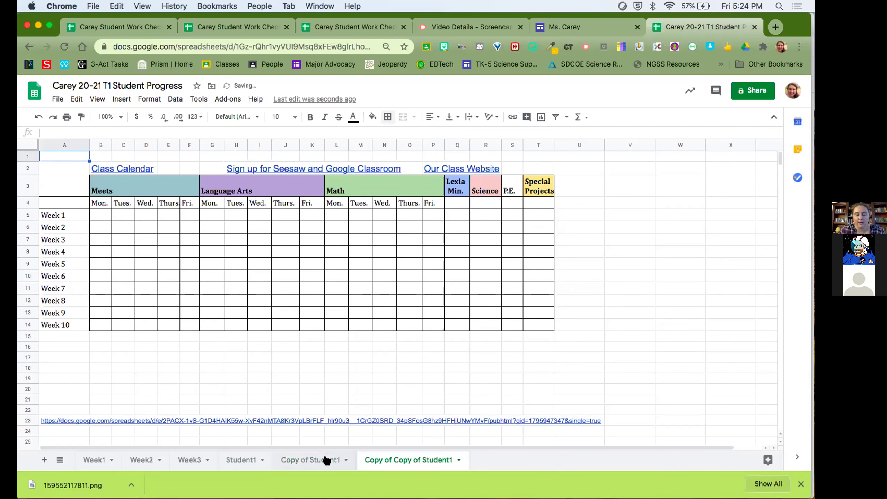
Rename the first copy of the Student1 sheet as Student2.
{"action": "right_click", "coordinate": [336, 460]}
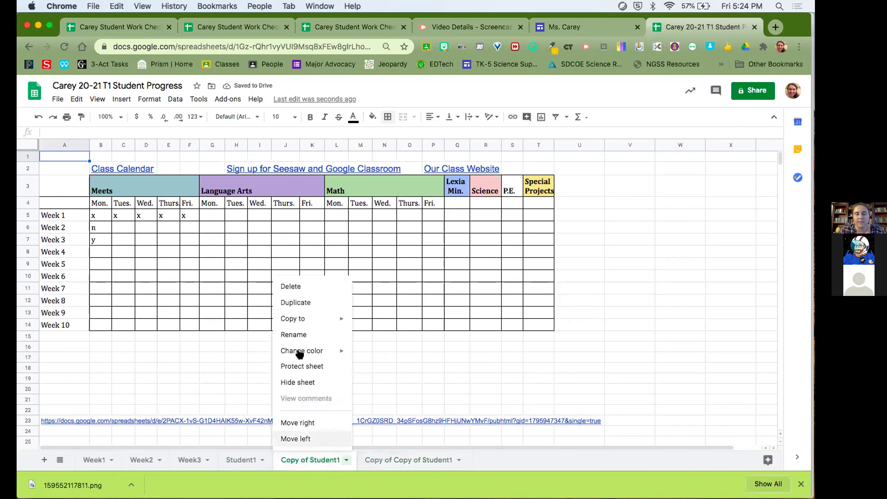
{"action": "mouse_move", "coordinate": [300, 320]}
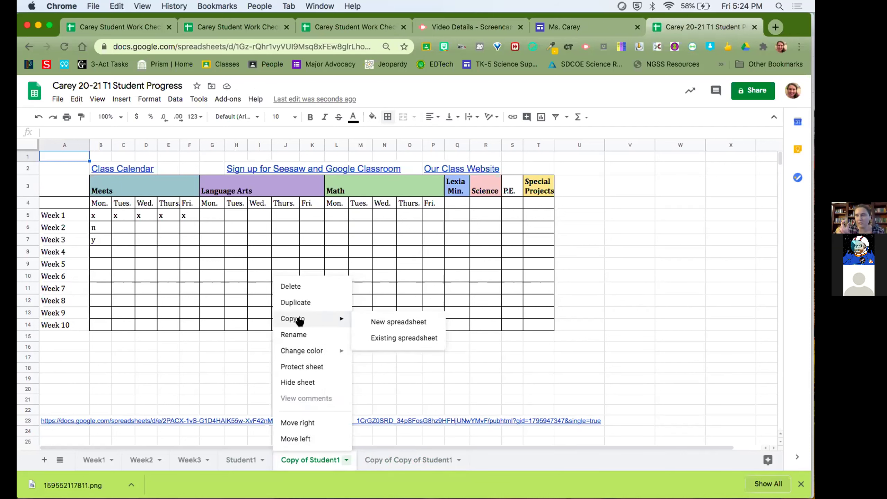
{"action": "left_click", "coordinate": [311, 331]}
{"action": "key", "text": "BackSpace"}
{"action": "type", "text": "Std"}
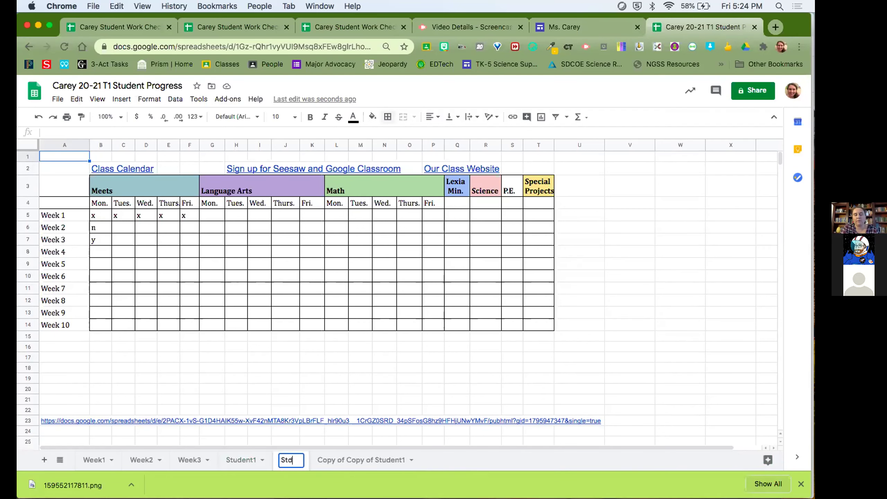
{"action": "key", "text": "BackSpace"}
{"action": "type", "text": "udent2"}
{"action": "left_click", "coordinate": [356, 407]}
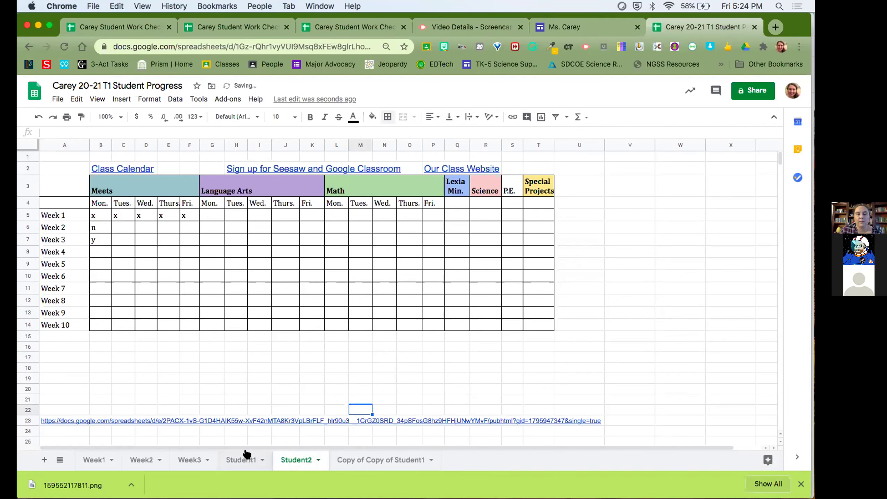
Compare the Student1 and Student2 sheets, and open the Week1 class sheet they draw from.
{"action": "left_click", "coordinate": [268, 460]}
{"action": "left_click", "coordinate": [296, 459]}
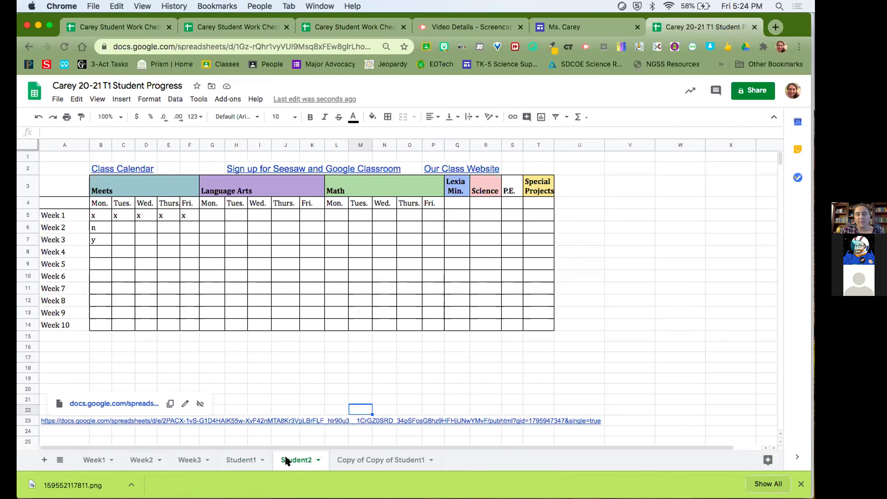
{"action": "left_click", "coordinate": [238, 460]}
{"action": "left_click", "coordinate": [92, 460]}
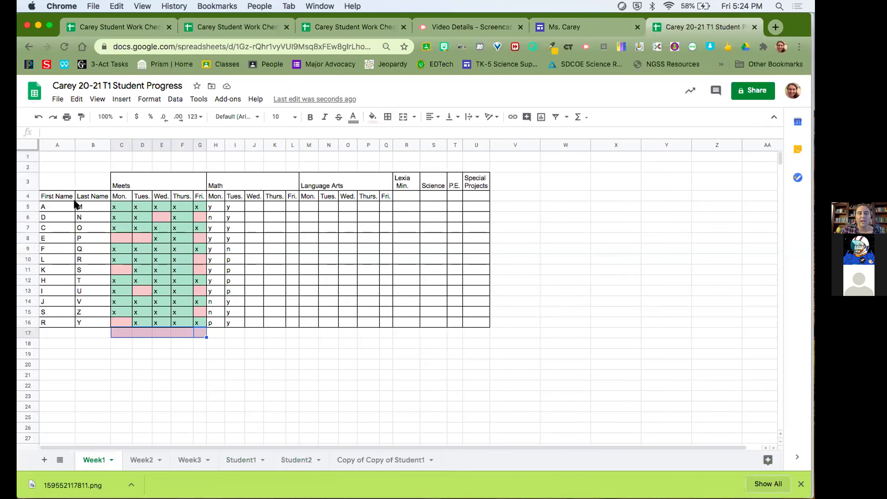
Copy the Week1 class data C5:U16 and paste it into the Student1 sheet starting at B5.
{"action": "left_click_drag", "start_coordinate": [46, 203], "coordinate": [396, 269]}
{"action": "left_click_drag", "start_coordinate": [120, 206], "coordinate": [479, 321]}
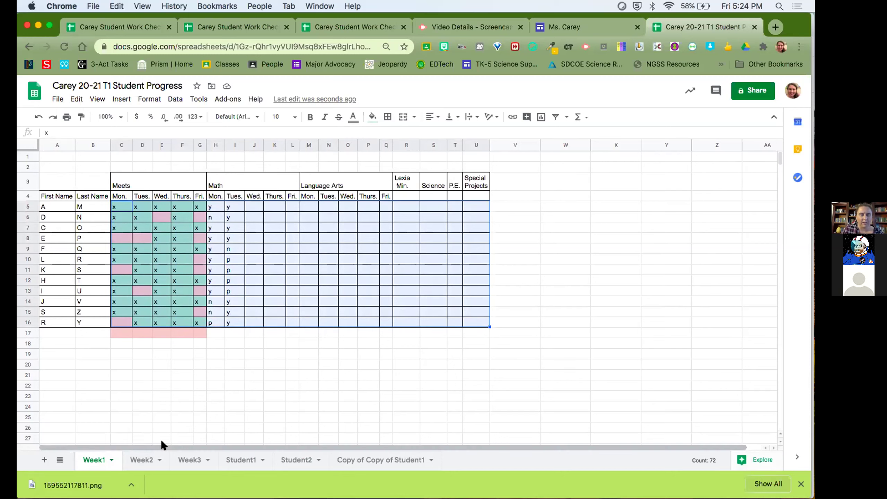
{"action": "key", "text": "super+c"}
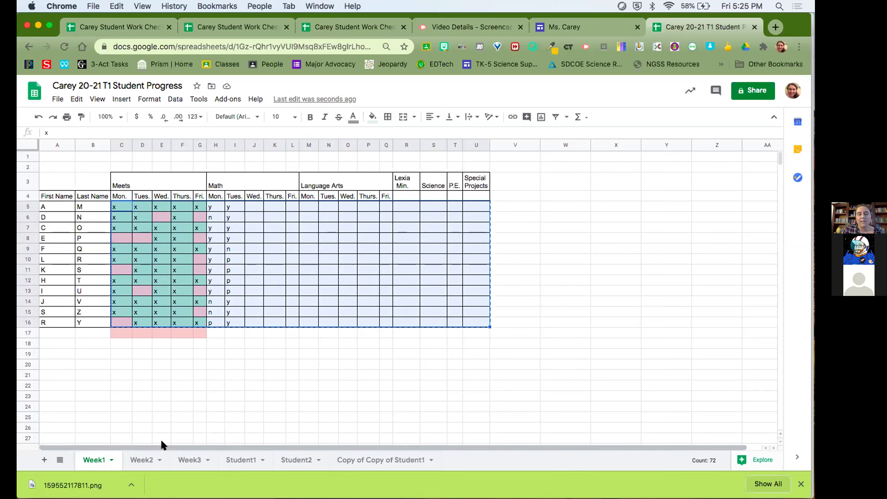
{"action": "left_click", "coordinate": [243, 457]}
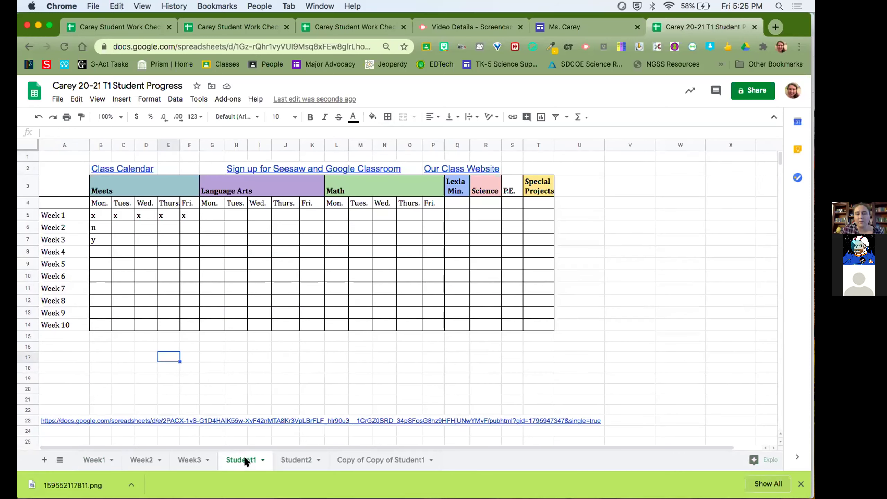
{"action": "left_click", "coordinate": [94, 217]}
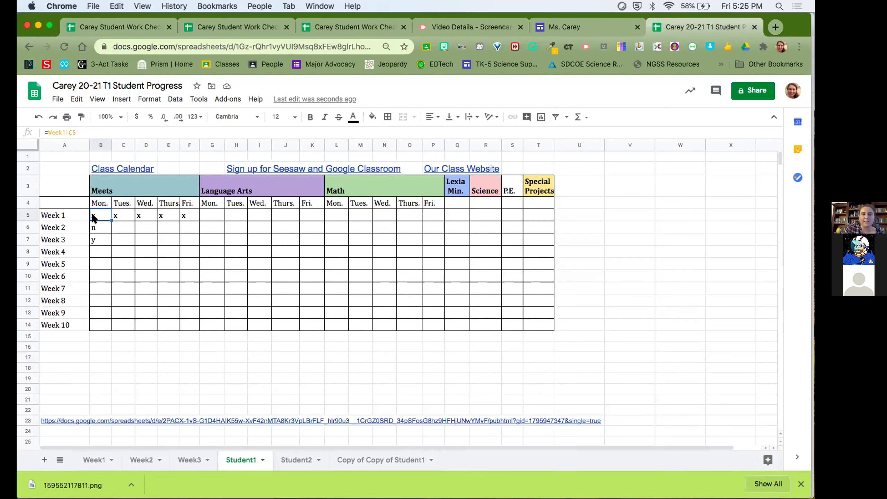
{"action": "key", "text": "super+v"}
Try copying rows B6:T16 of Student1 into the Student2 sheet starting at B6.
{"action": "left_click", "coordinate": [100, 228]}
{"action": "mouse_move", "coordinate": [101, 229]}
{"action": "left_mouse_down"}
{"action": "mouse_move", "coordinate": [498, 350]}
{"action": "mouse_move", "coordinate": [542, 345]}
{"action": "left_mouse_up"}
{"action": "key", "text": "super+c"}
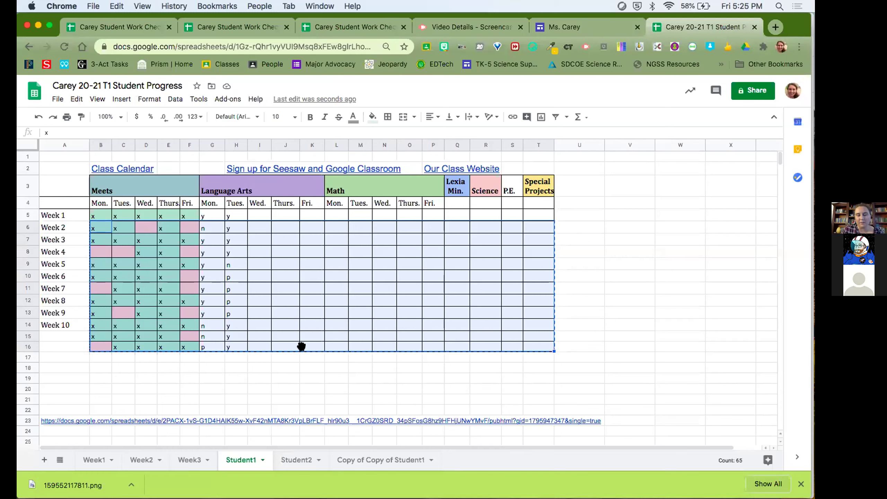
{"action": "left_click", "coordinate": [295, 460]}
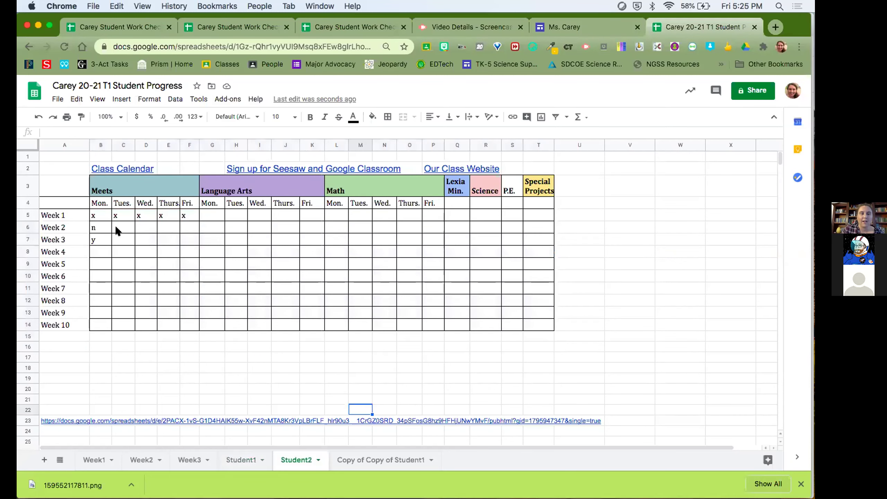
{"action": "left_click", "coordinate": [100, 225]}
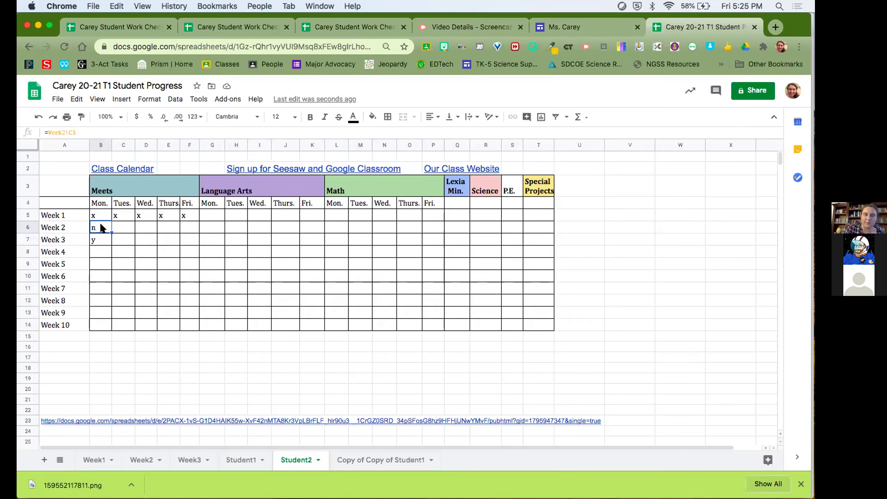
{"action": "key", "text": "super+v"}
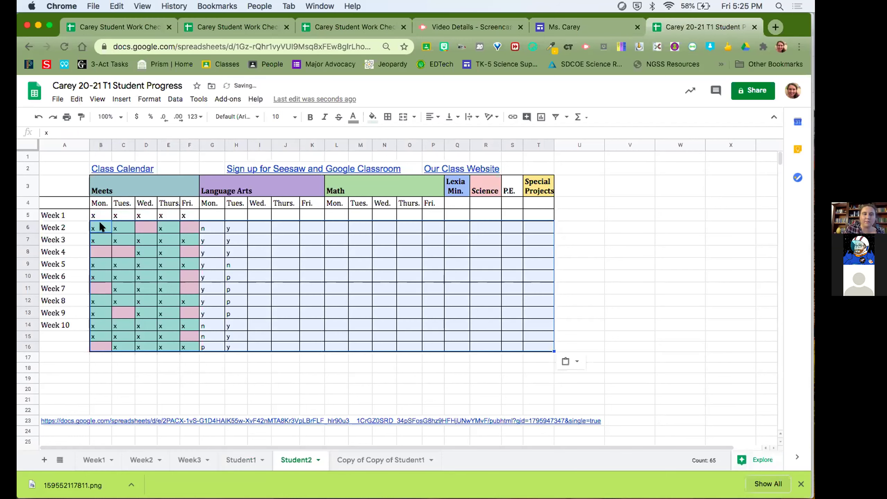
Undo the paste into the Student2 sheet.
{"action": "left_click", "coordinate": [95, 211]}
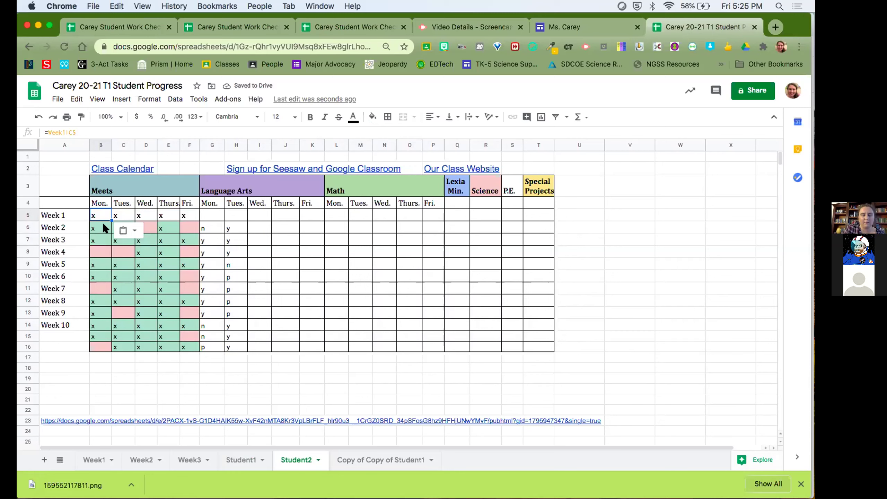
{"action": "left_click", "coordinate": [102, 222]}
{"action": "key", "text": "super+z"}
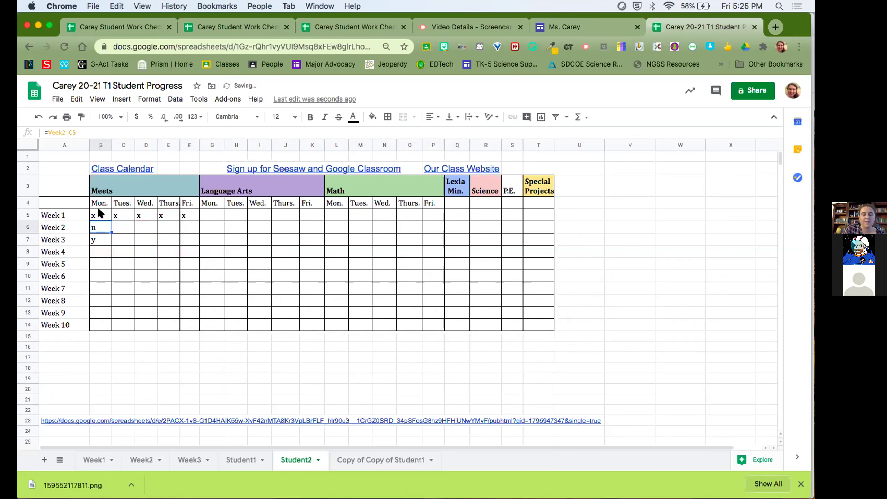
Copy Student1's range B6:T16 again and paste it into Student2 starting at B5, on the Week 1 row.
{"action": "left_click", "coordinate": [93, 219]}
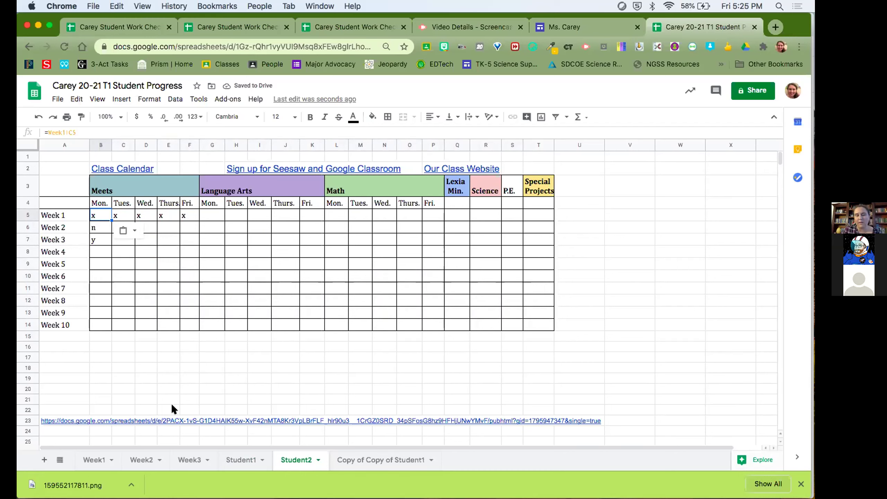
{"action": "left_click", "coordinate": [224, 457]}
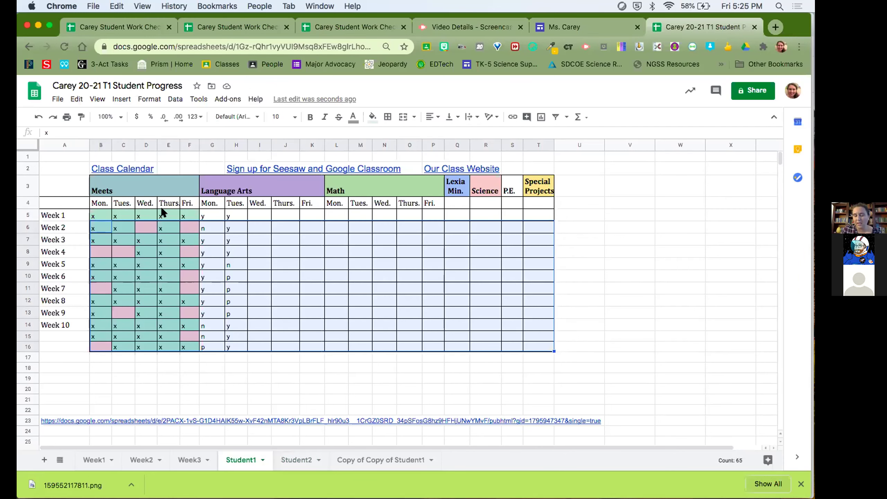
{"action": "left_click", "coordinate": [99, 222]}
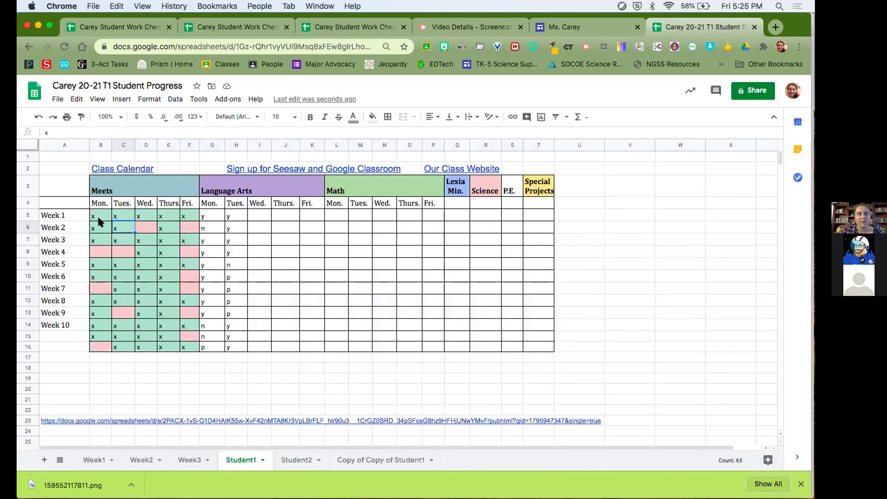
{"action": "left_click", "coordinate": [535, 343], "text": "shift"}
{"action": "key", "text": "super+c"}
{"action": "left_click", "coordinate": [294, 457]}
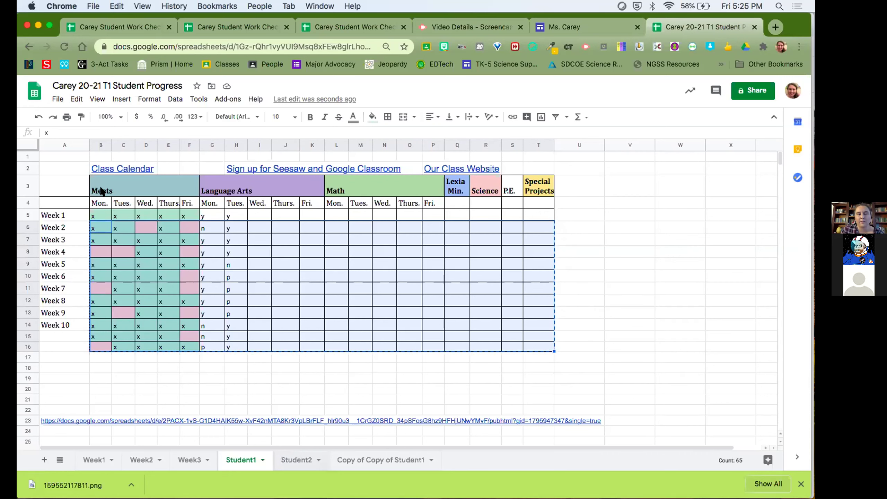
{"action": "key", "text": "Down"}
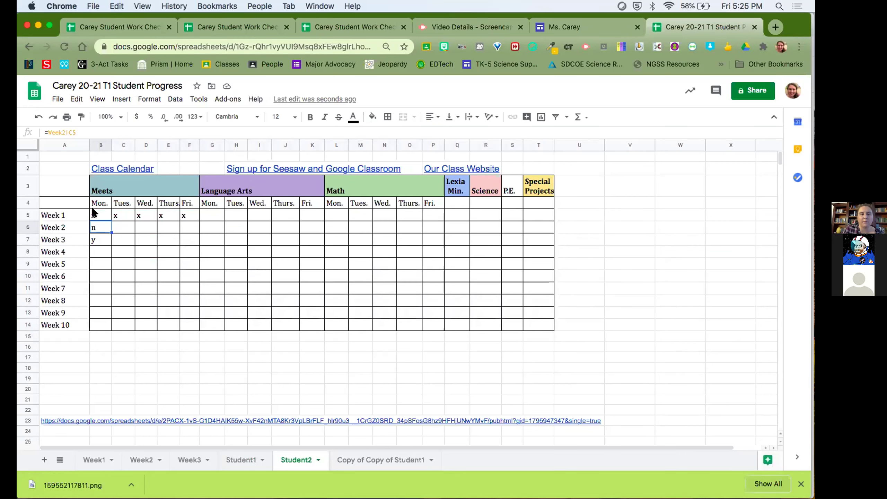
{"action": "left_click", "coordinate": [93, 211]}
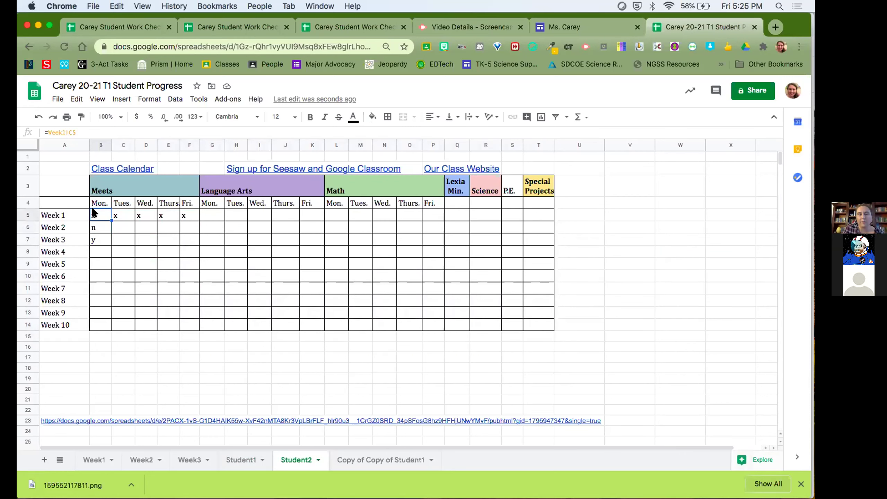
{"action": "key", "text": "super+v"}
Copy Student2's range B6:T15 into the Copy of Copy of Student1 sheet starting at B6, and select B7:T15 there.
{"action": "left_click_drag", "start_coordinate": [100, 228], "coordinate": [538, 334]}
{"action": "key", "text": "super+c"}
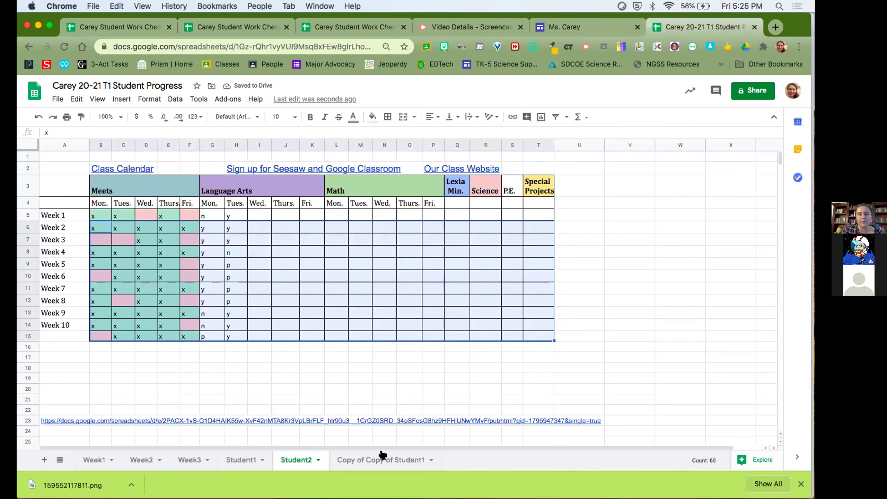
{"action": "key", "text": "alt+Down"}
{"action": "left_click", "coordinate": [93, 224]}
{"action": "key", "text": "super+v"}
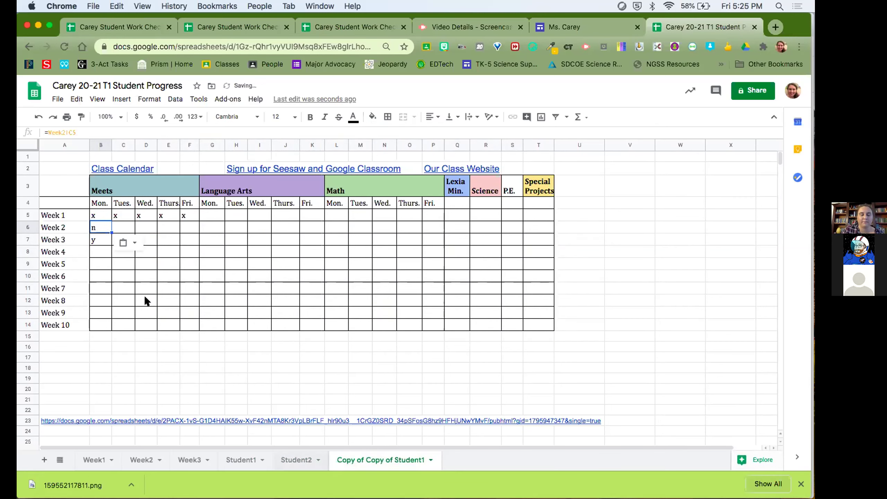
{"action": "key", "text": "alt+Up"}
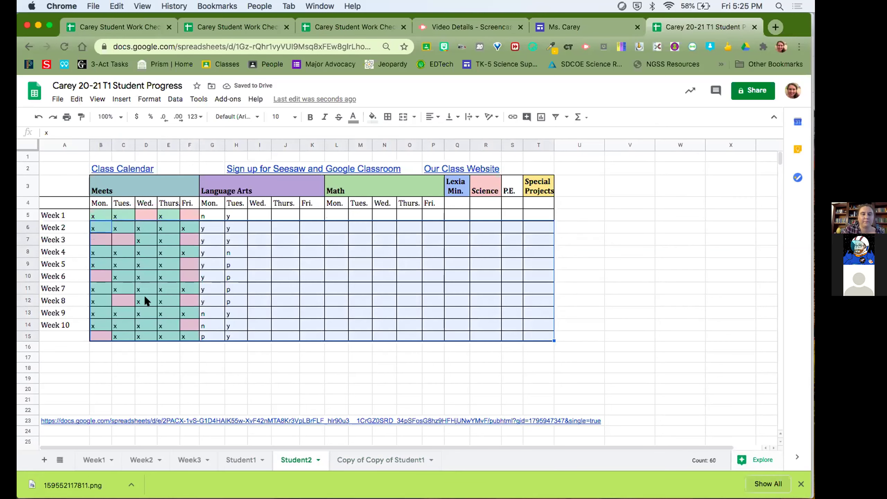
{"action": "left_click", "coordinate": [390, 461]}
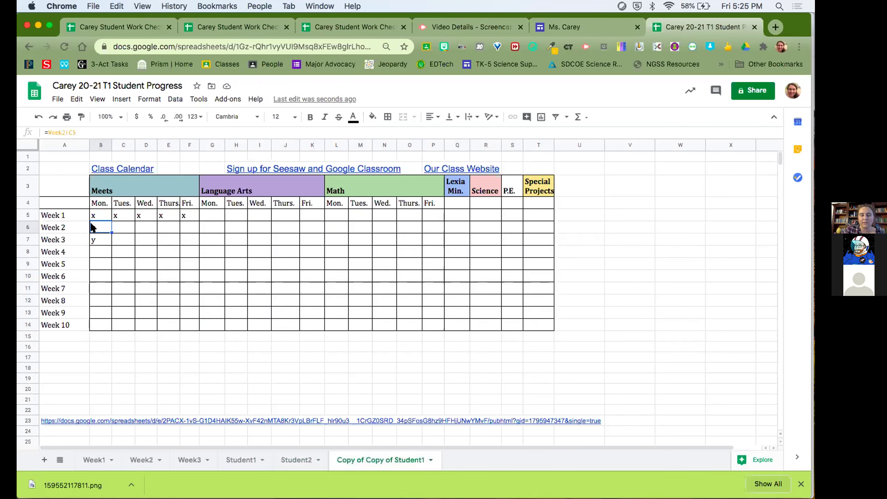
{"action": "key", "text": "super+v"}
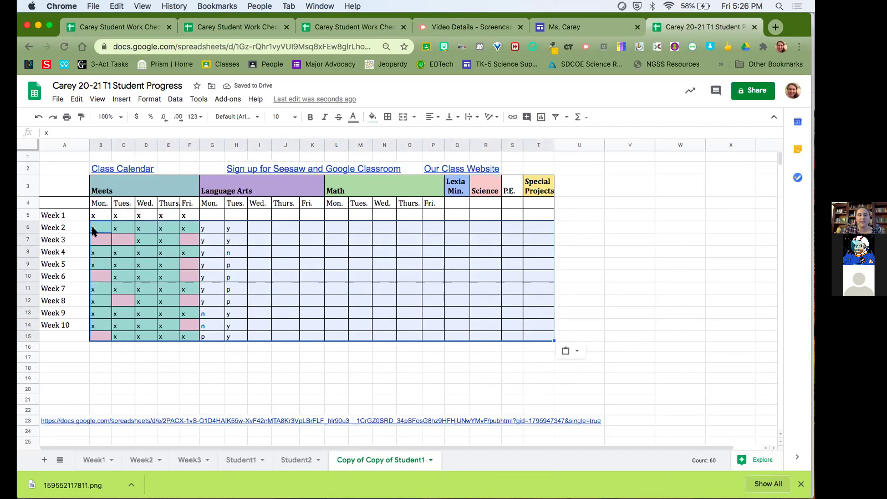
{"action": "left_click_drag", "start_coordinate": [100, 239], "coordinate": [546, 332]}
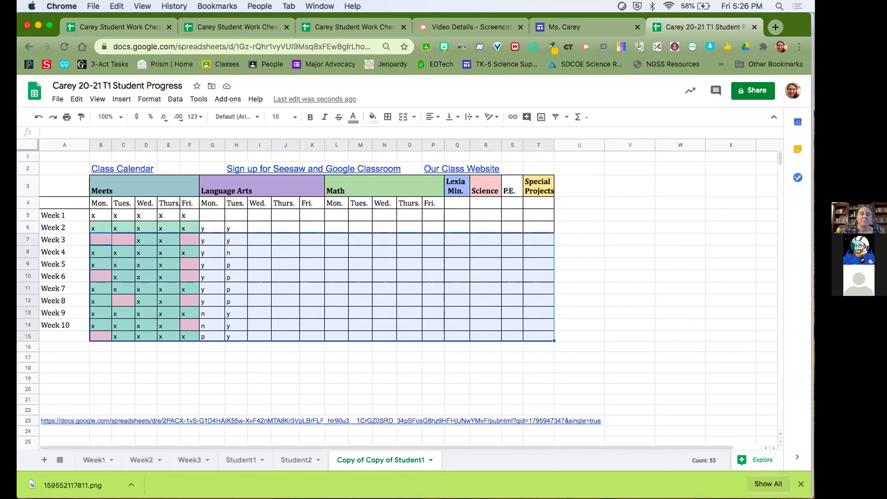
Create a filter on the Week1 class table A4:U16, with the sheet zoomed to 125%.
{"action": "mouse_move", "coordinate": [82, 463]}
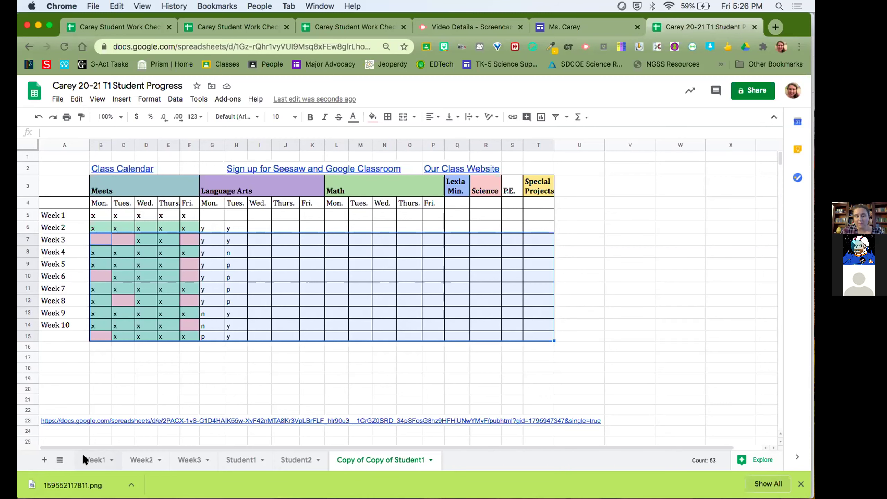
{"action": "left_click", "coordinate": [84, 456]}
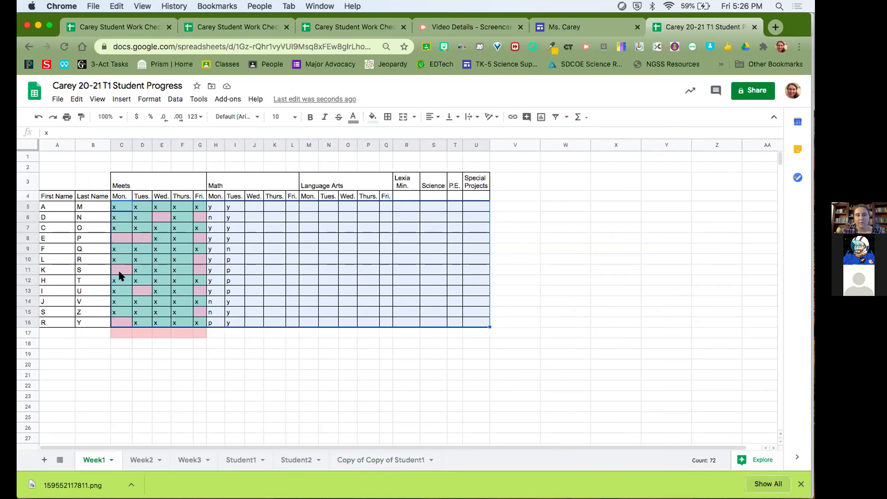
{"action": "left_click", "coordinate": [121, 384]}
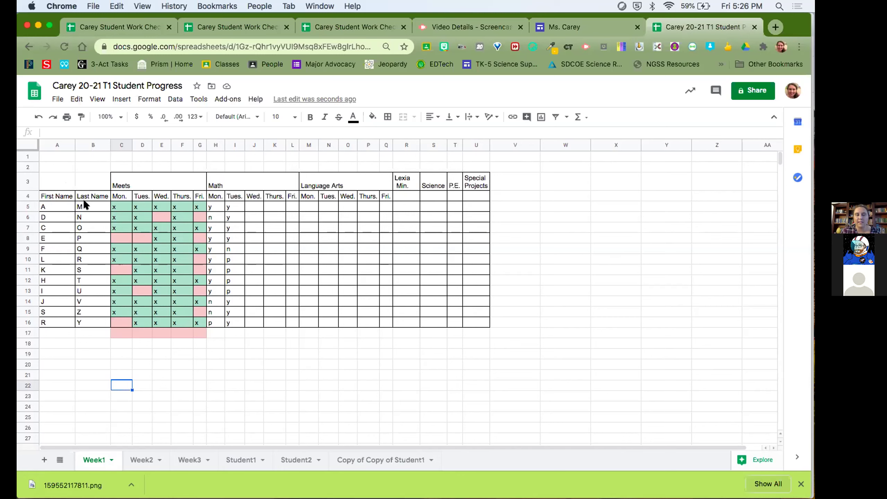
{"action": "left_click_drag", "start_coordinate": [44, 196], "coordinate": [472, 327]}
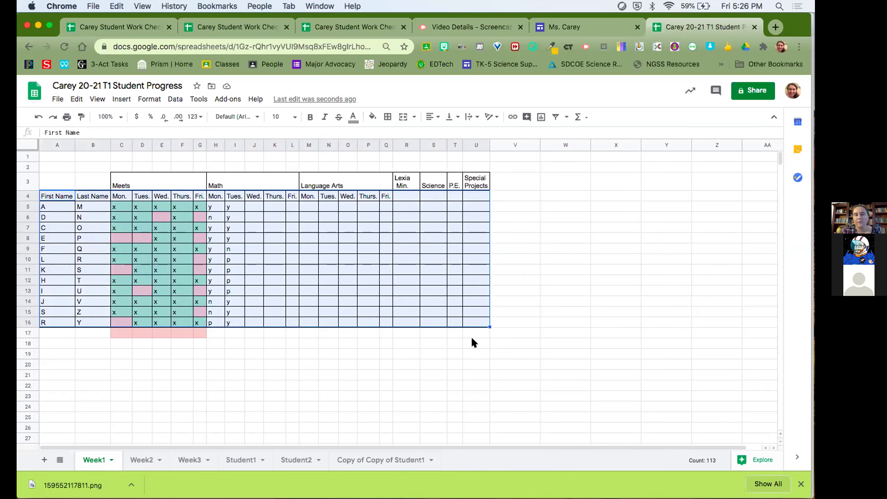
{"action": "left_click", "coordinate": [475, 353]}
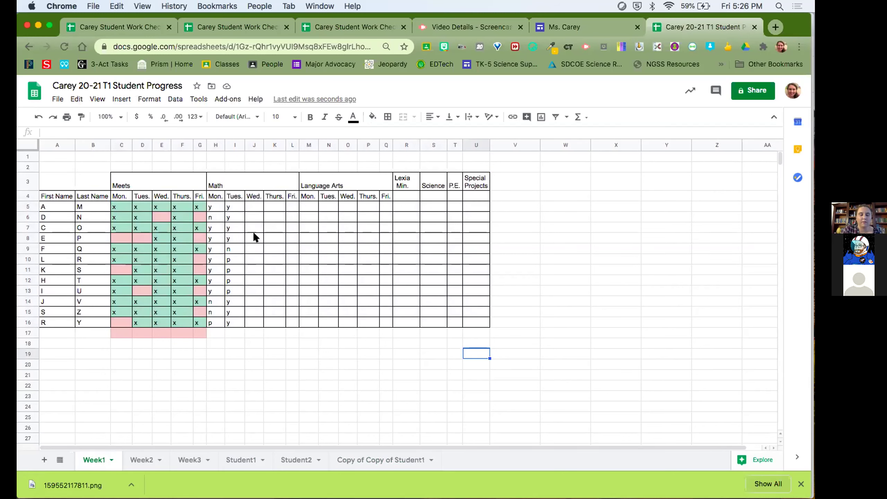
{"action": "left_click", "coordinate": [111, 118]}
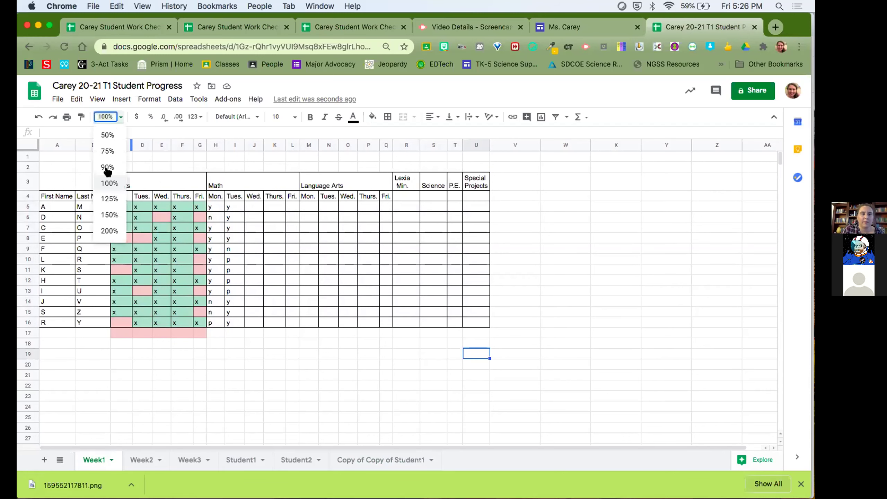
{"action": "left_click", "coordinate": [109, 199]}
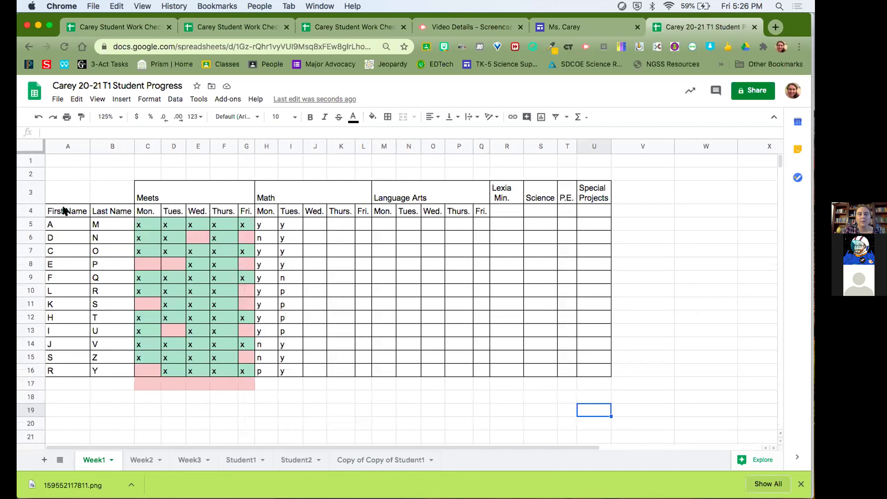
{"action": "left_click_drag", "start_coordinate": [59, 210], "coordinate": [606, 368]}
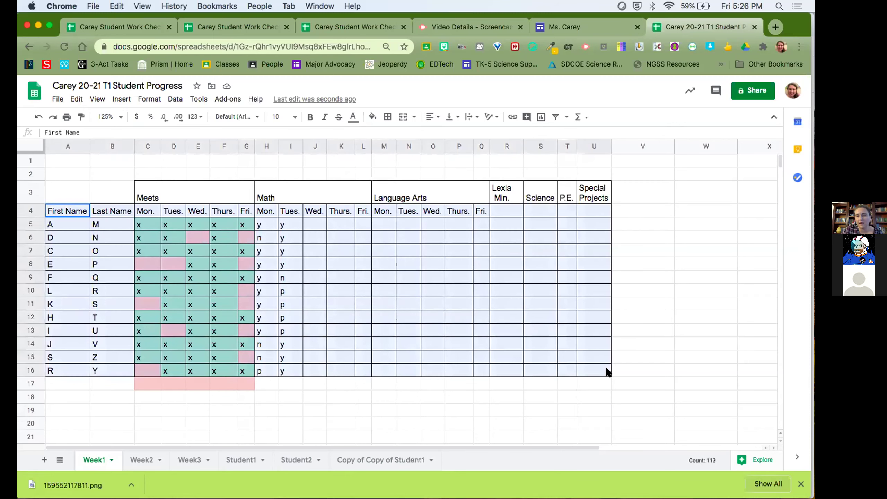
{"action": "left_click", "coordinate": [555, 117]}
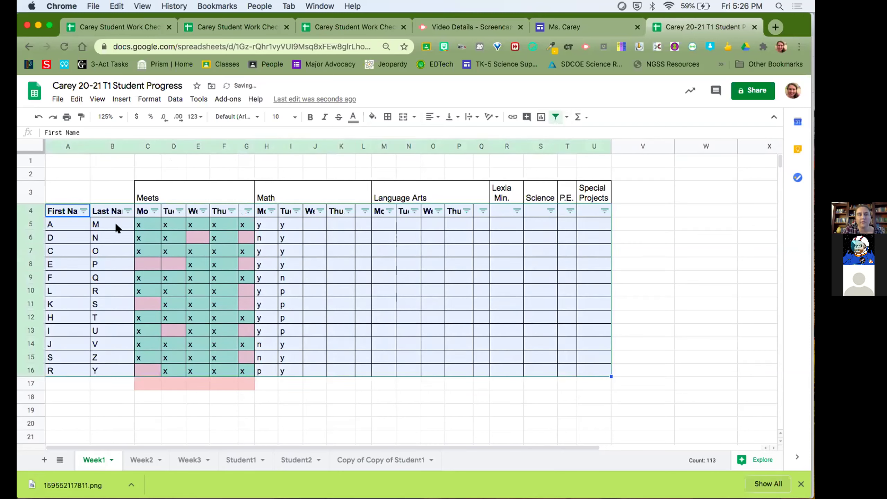
Sort the filtered Week1 table A → Z by First Name, and re-sort it A → Z by Last Name.
{"action": "left_click", "coordinate": [107, 251]}
{"action": "left_click", "coordinate": [84, 211]}
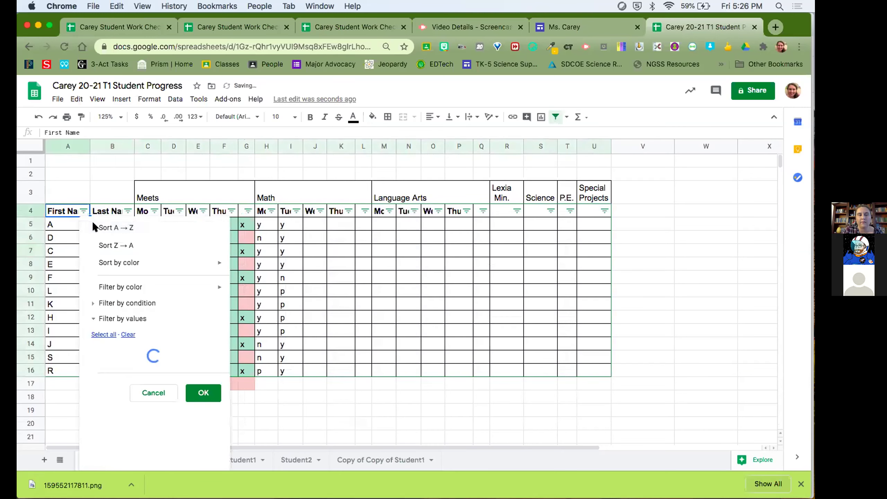
{"action": "left_click", "coordinate": [100, 227]}
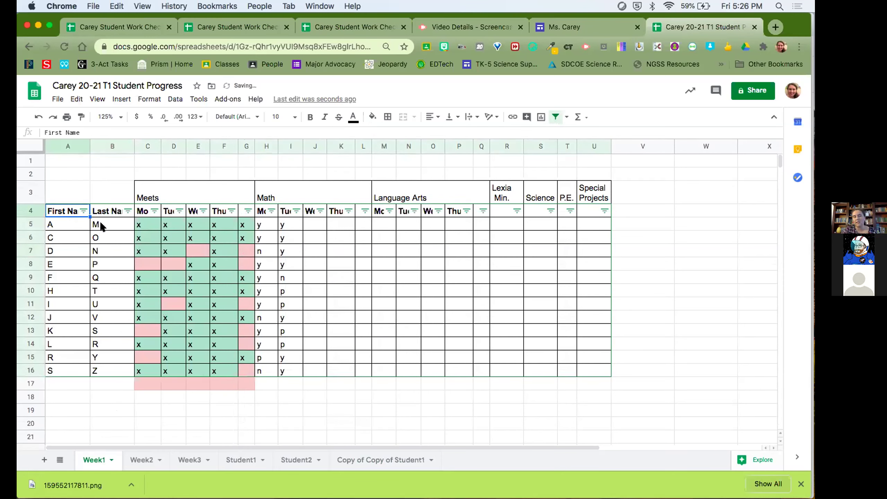
{"action": "left_click", "coordinate": [128, 211]}
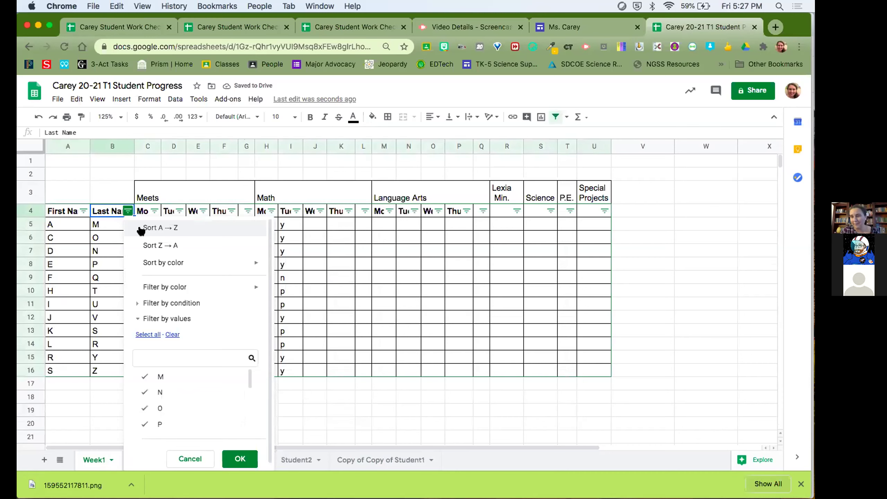
{"action": "left_click", "coordinate": [141, 228]}
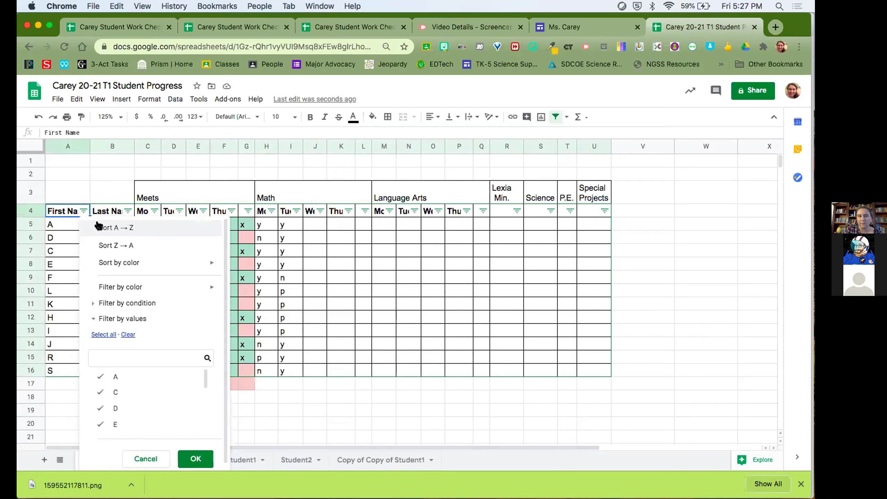
Sort the Week1 table A → Z by First Name, and sort it A → Z by the Meets Tues. column.
{"action": "left_click", "coordinate": [99, 226]}
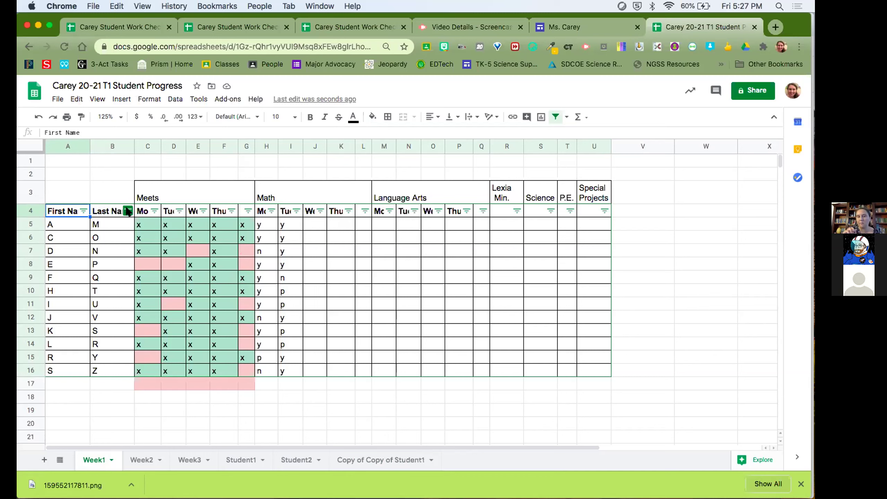
{"action": "left_click", "coordinate": [180, 212]}
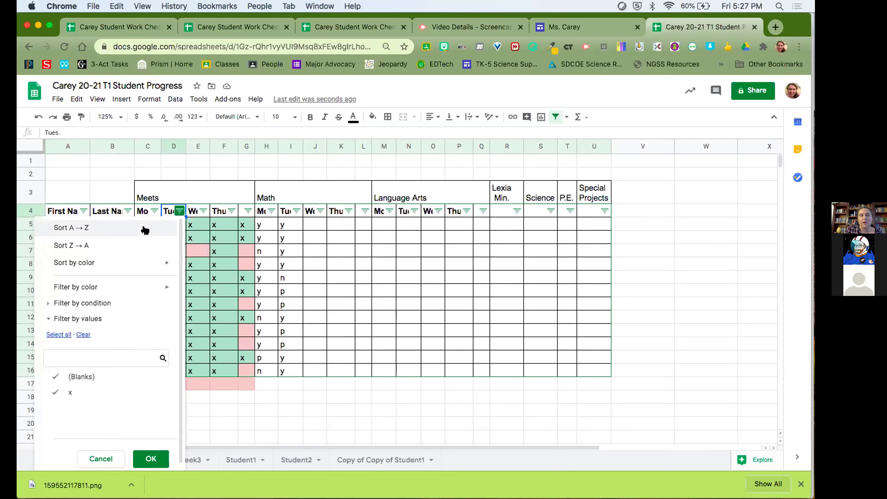
{"action": "left_click", "coordinate": [146, 229]}
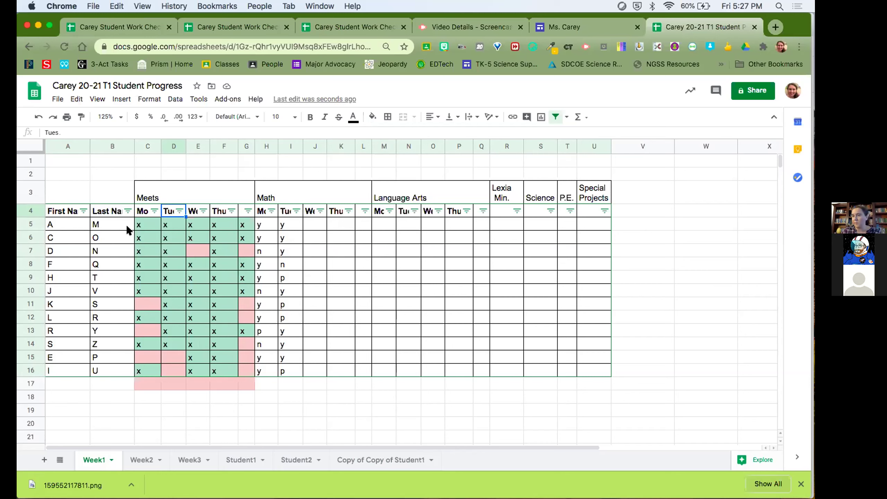
Open the web publishing settings from the Student1 sheet and choose Student1 instead of the entire document as the linked content.
{"action": "left_click", "coordinate": [246, 460]}
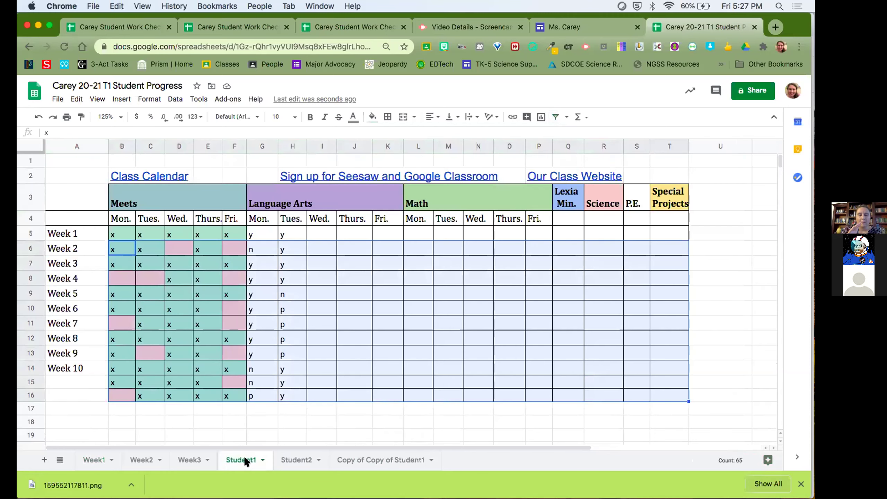
{"action": "left_click", "coordinate": [55, 98]}
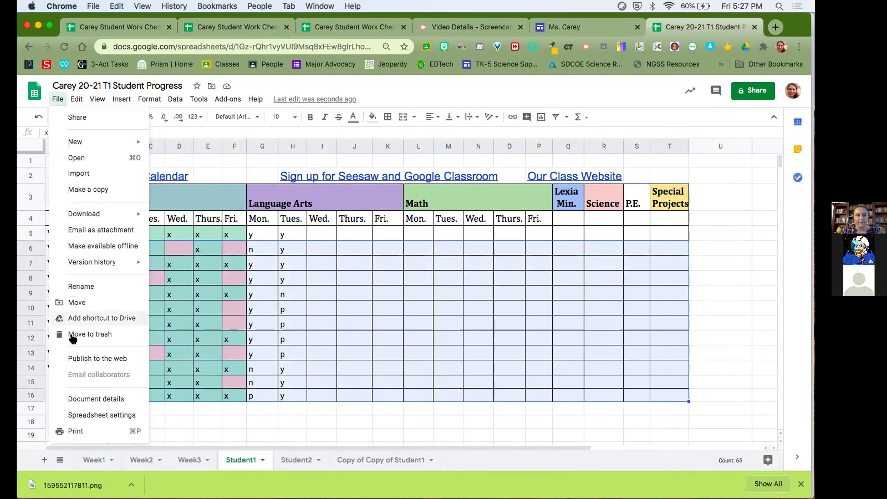
{"action": "left_click", "coordinate": [82, 349]}
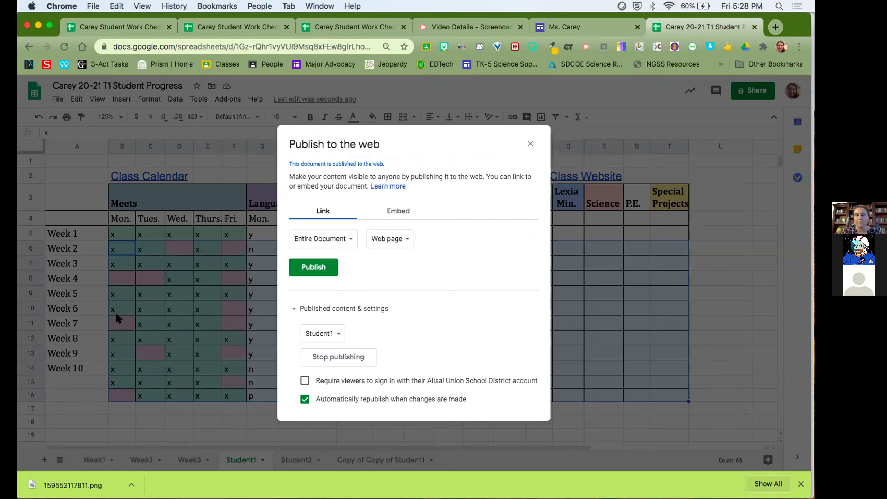
{"action": "left_click", "coordinate": [346, 239]}
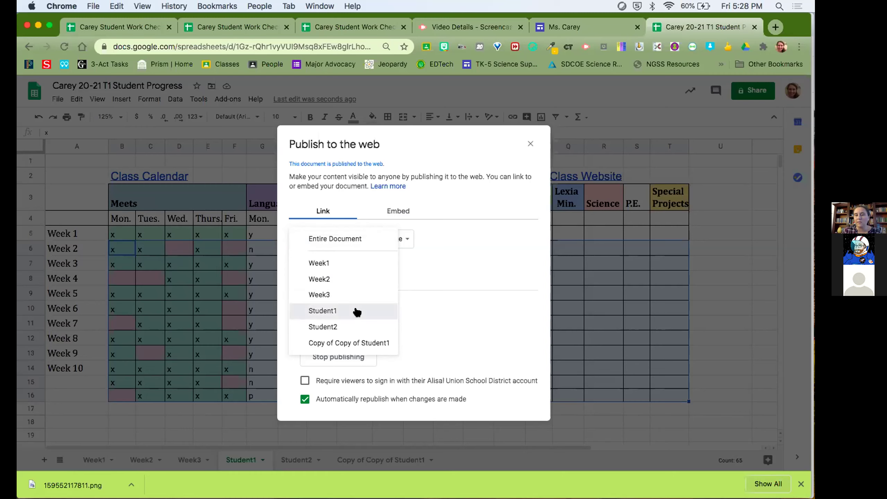
{"action": "left_click", "coordinate": [357, 311]}
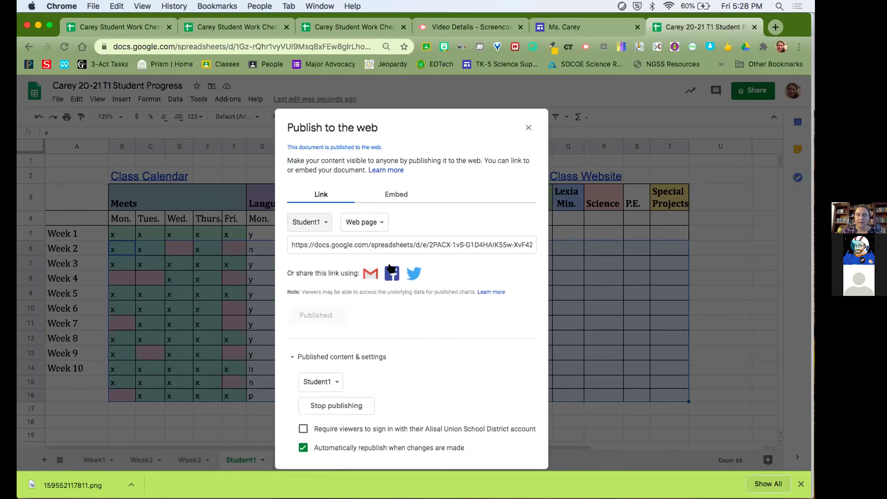
Copy the Student1 sheet's published web page link and close the publishing settings.
{"action": "left_click", "coordinate": [375, 231]}
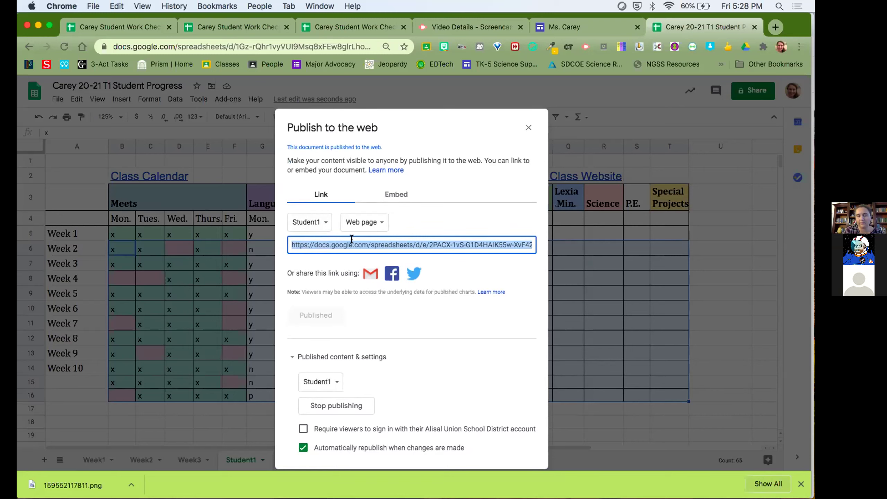
{"action": "left_click", "coordinate": [561, 340]}
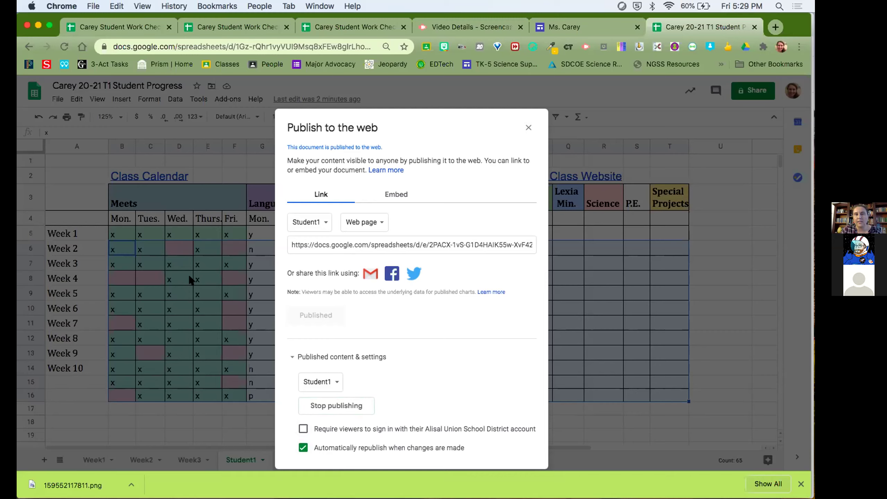
{"action": "left_click", "coordinate": [342, 242]}
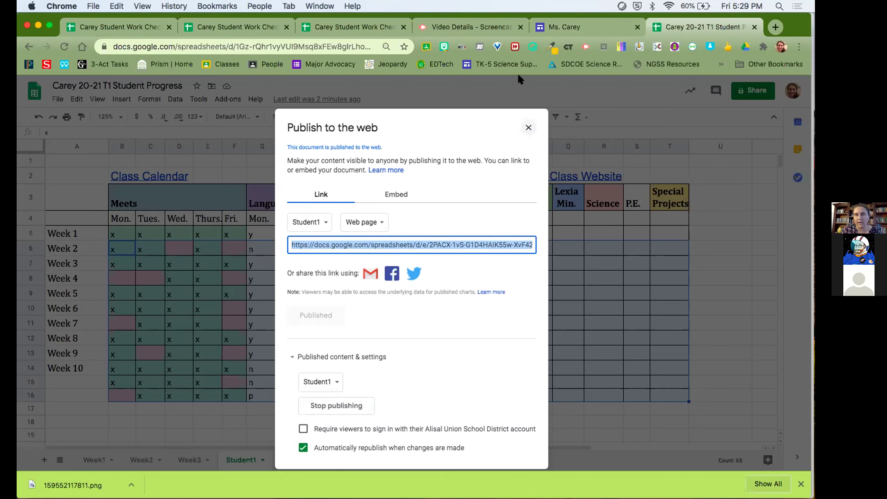
{"action": "left_click", "coordinate": [527, 127]}
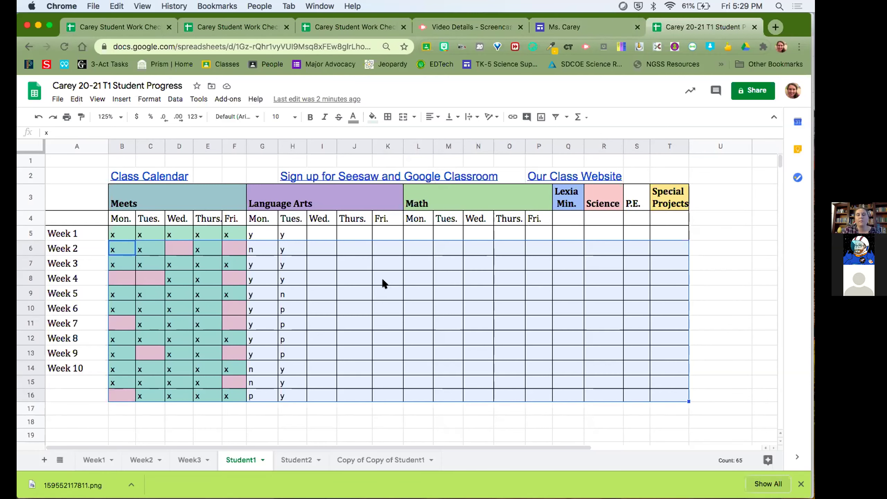
Set the Student1 sheet's zoom to 90% and open the copied published link in a new browser tab.
{"action": "scroll", "coordinate": [325, 289], "scroll_direction": "right", "scroll_amount": 3}
{"action": "scroll", "coordinate": [325, 290], "scroll_direction": "left", "scroll_amount": 3}
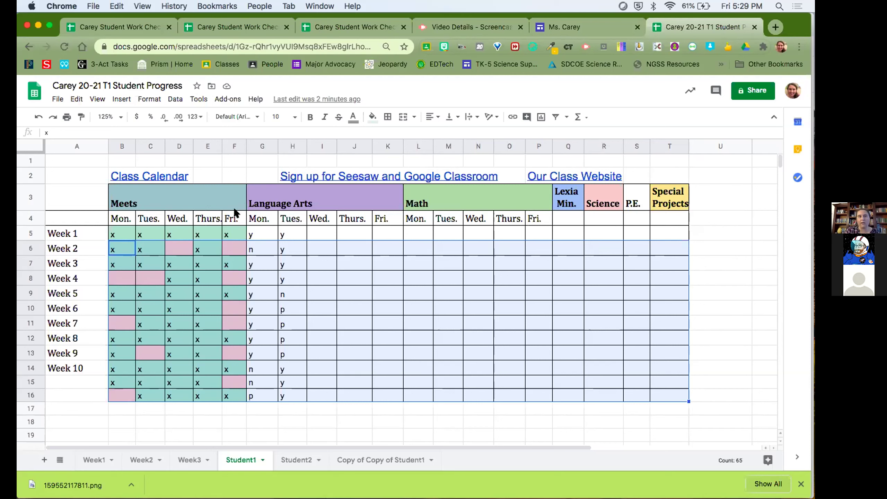
{"action": "left_click", "coordinate": [111, 117]}
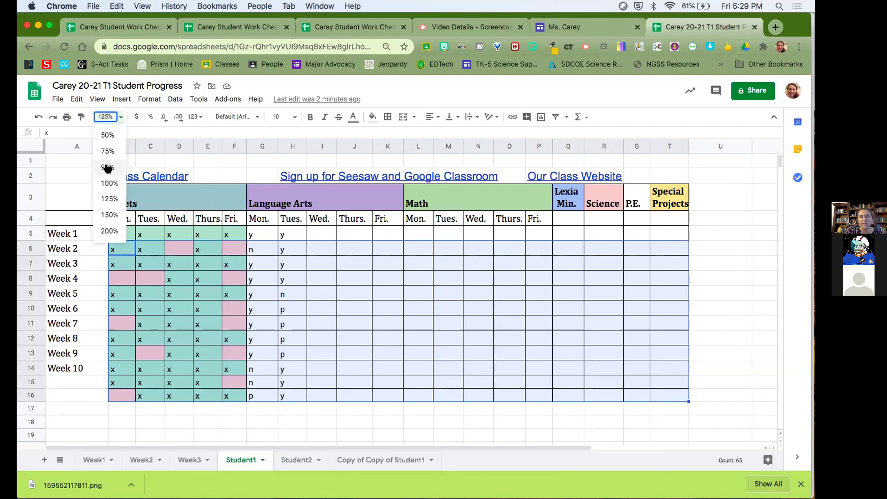
{"action": "left_click", "coordinate": [107, 167]}
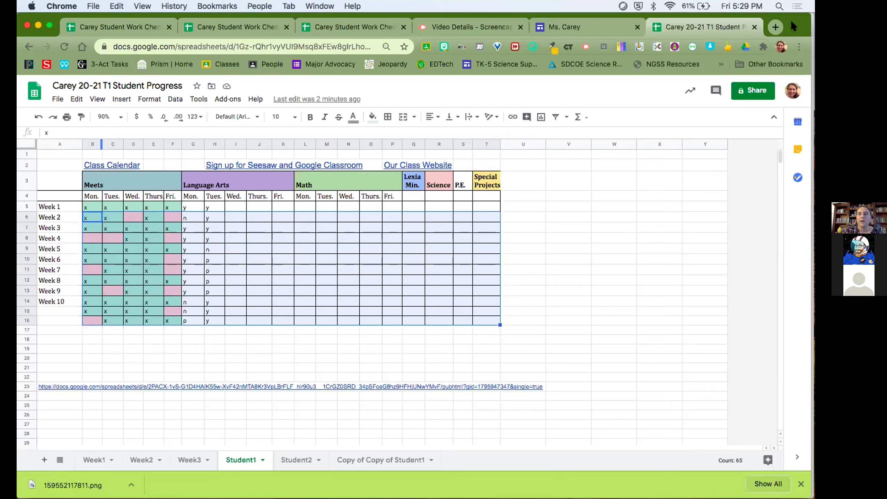
{"action": "left_click", "coordinate": [774, 27]}
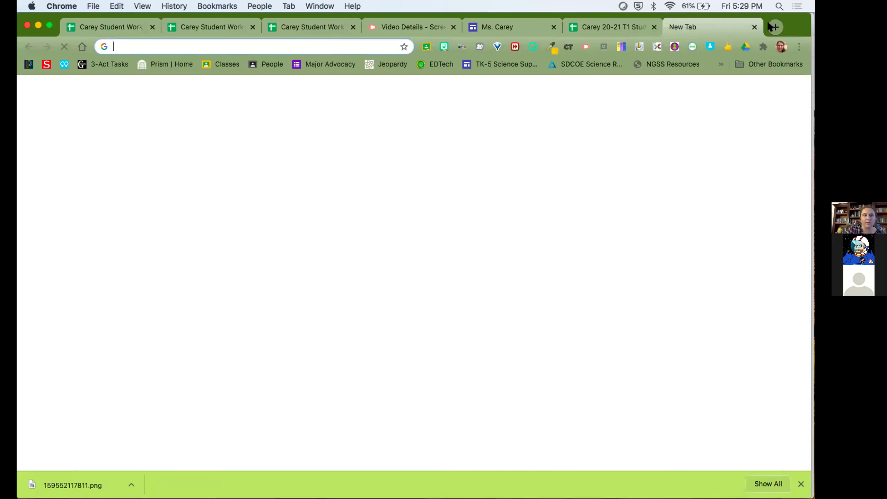
{"action": "key", "text": "super+v"}
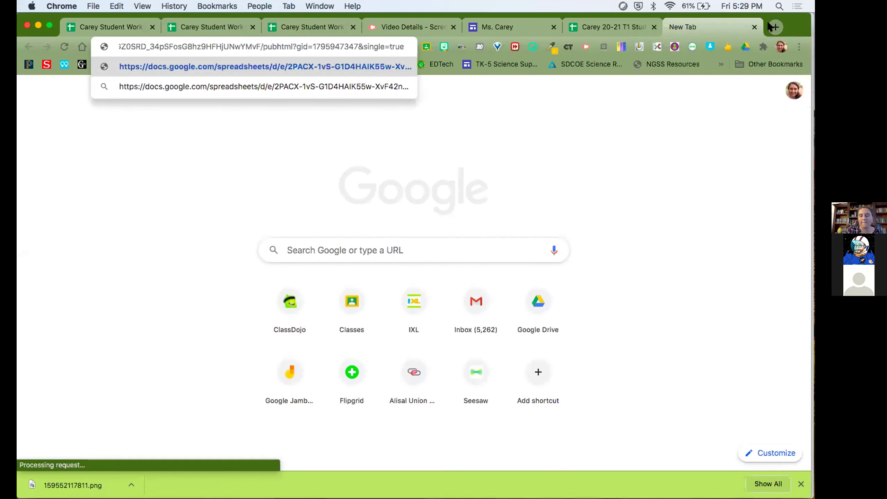
{"action": "key", "text": "Return"}
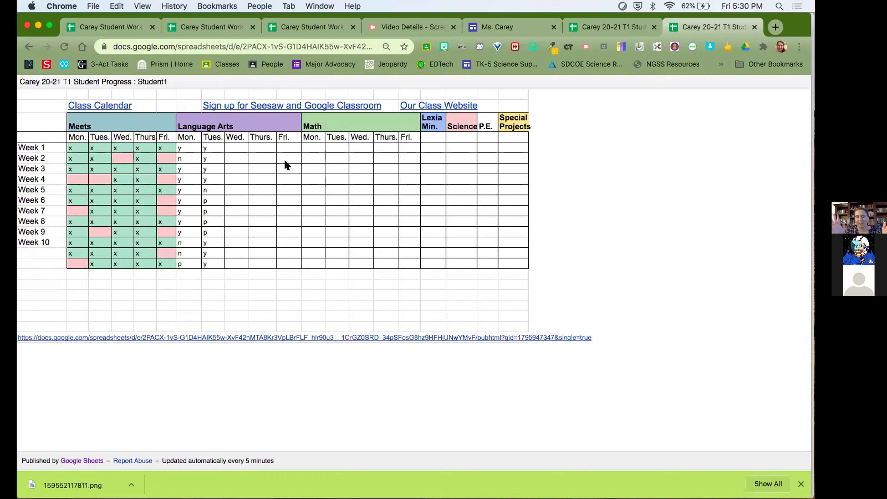
Return to the editable student progress spreadsheet and select the published link in cell A23 of the Student1 sheet.
{"action": "key", "text": "ctrl+Up"}
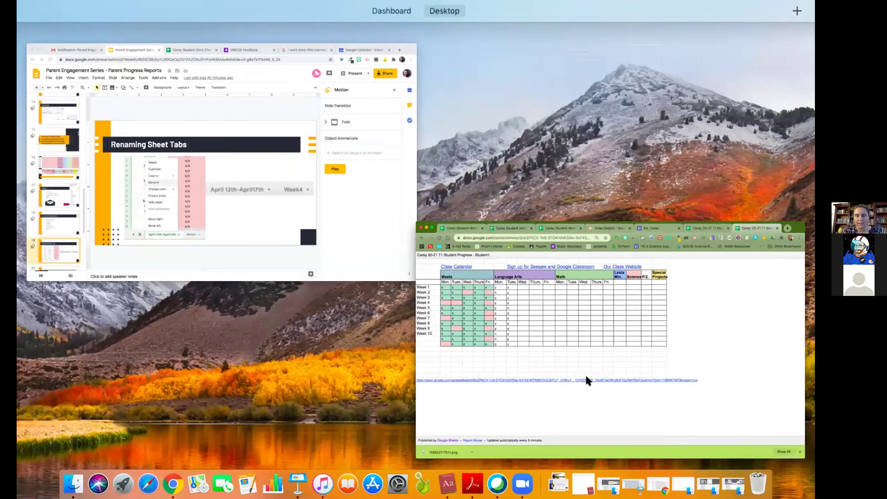
{"action": "left_click", "coordinate": [586, 375]}
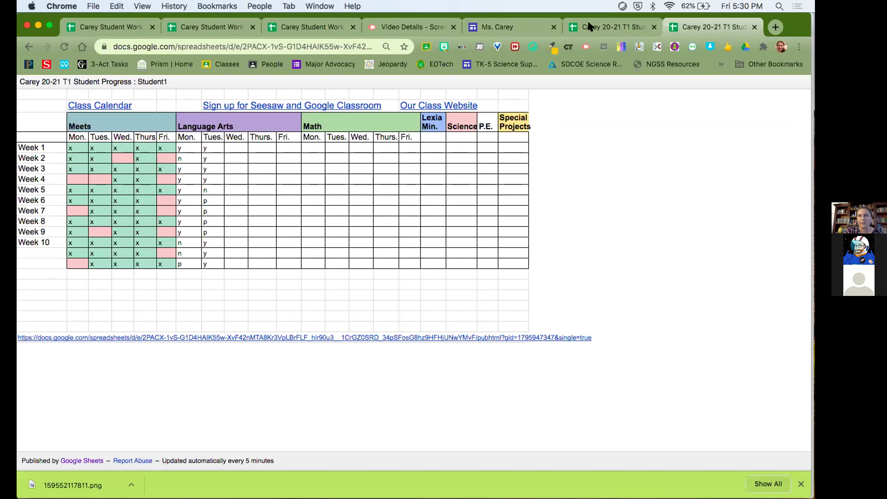
{"action": "left_click", "coordinate": [633, 25]}
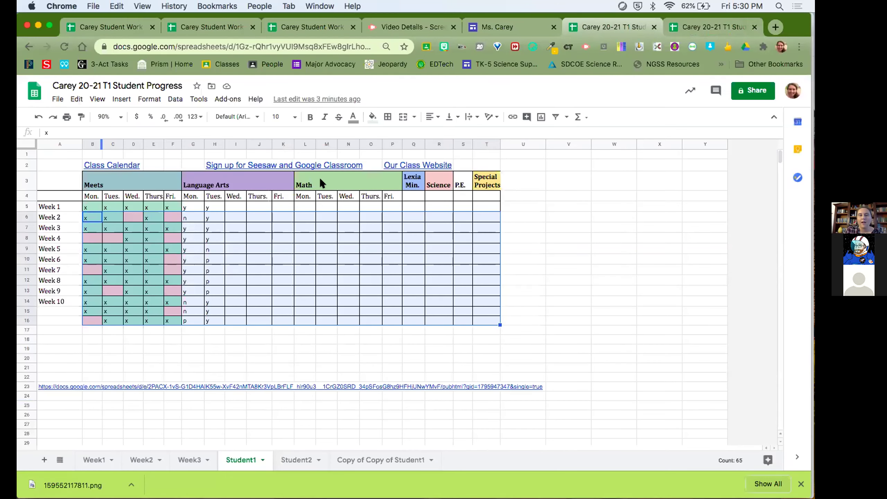
{"action": "left_click", "coordinate": [64, 383]}
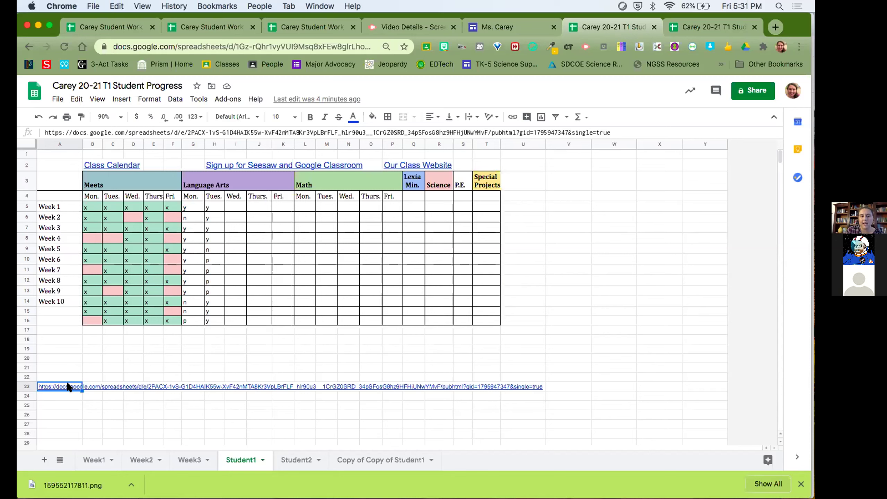
{"action": "mouse_move", "coordinate": [68, 385]}
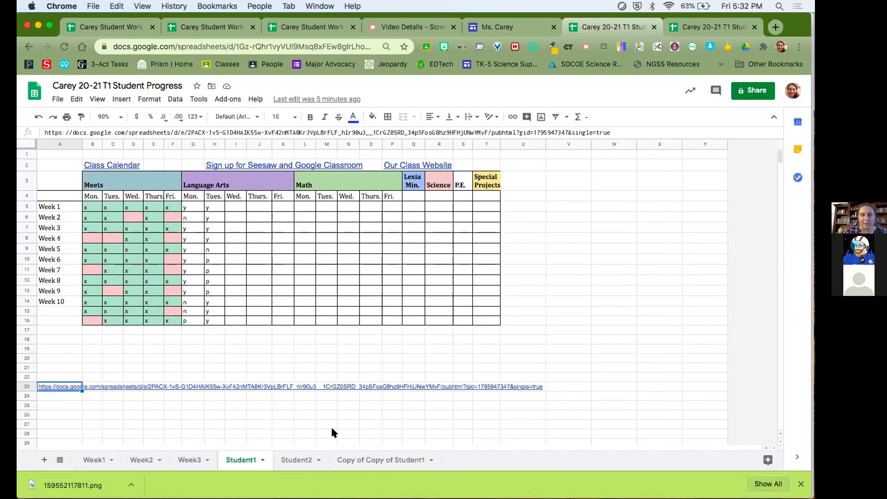
Open the Student2 sheet and select its Week 2 Monday Meets cell, B6.
{"action": "left_click", "coordinate": [293, 454]}
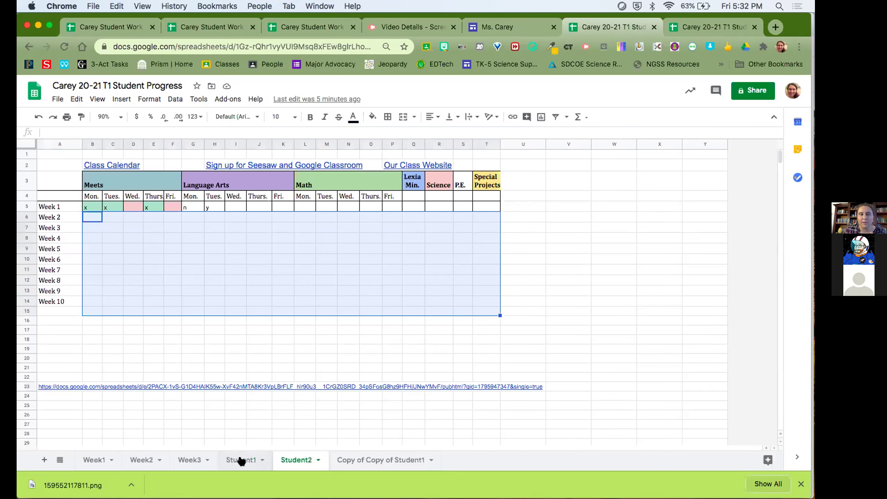
{"action": "left_click", "coordinate": [89, 207]}
{"action": "left_click", "coordinate": [90, 216]}
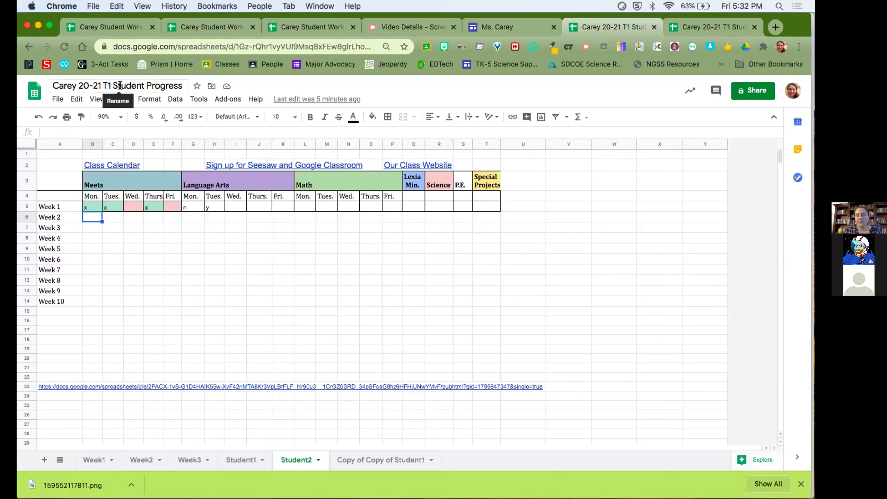
Switch to the Parent Engagement Series - Parent Progress Reports presentation in Google Slides.
{"action": "key", "text": "ctrl+Up"}
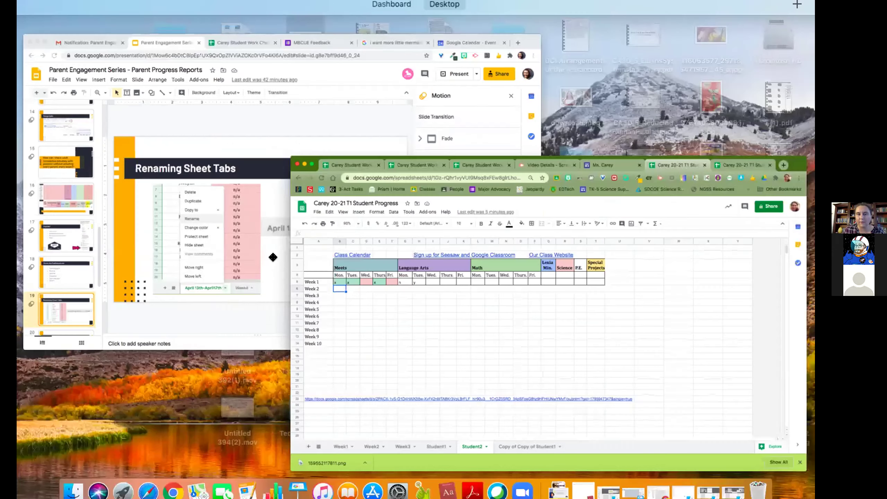
{"action": "left_click", "coordinate": [125, 189]}
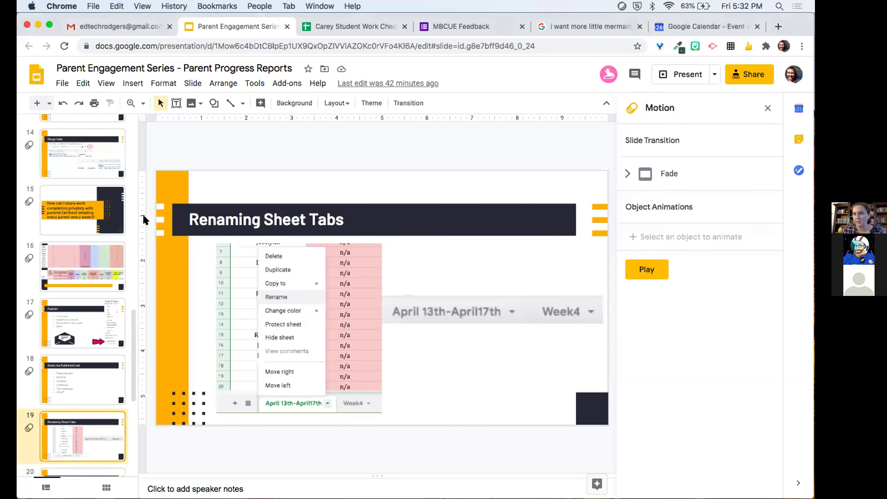